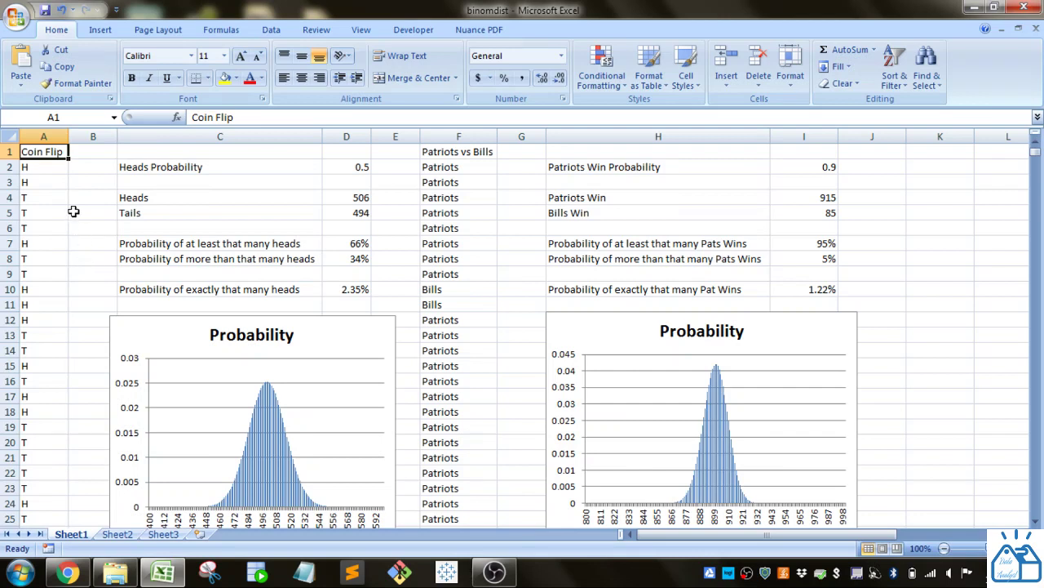
Review the simulation formulas in the Coin Flip and Patriots vs Bills columns.
click(51, 167)
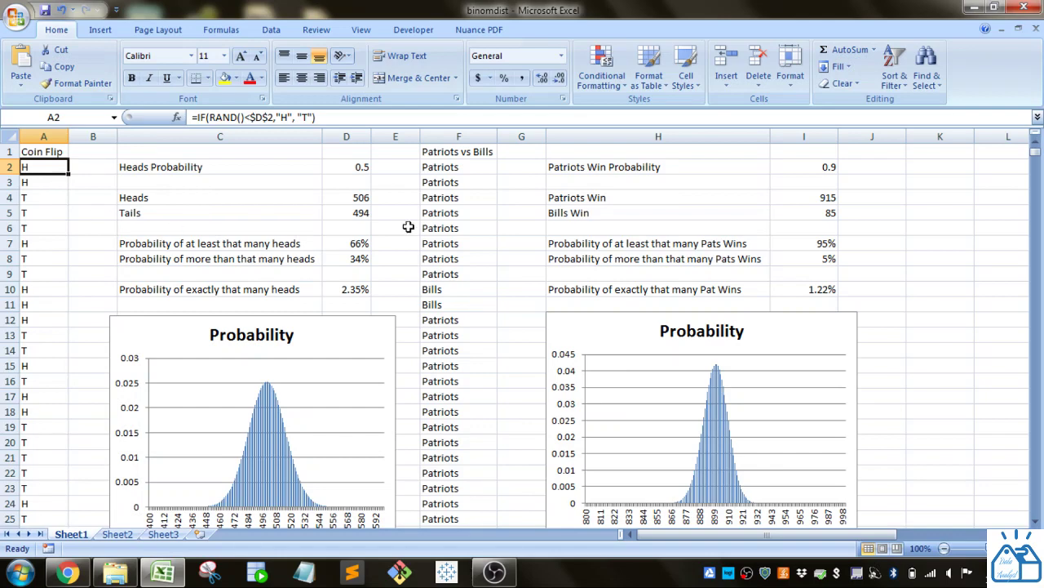
click(481, 154)
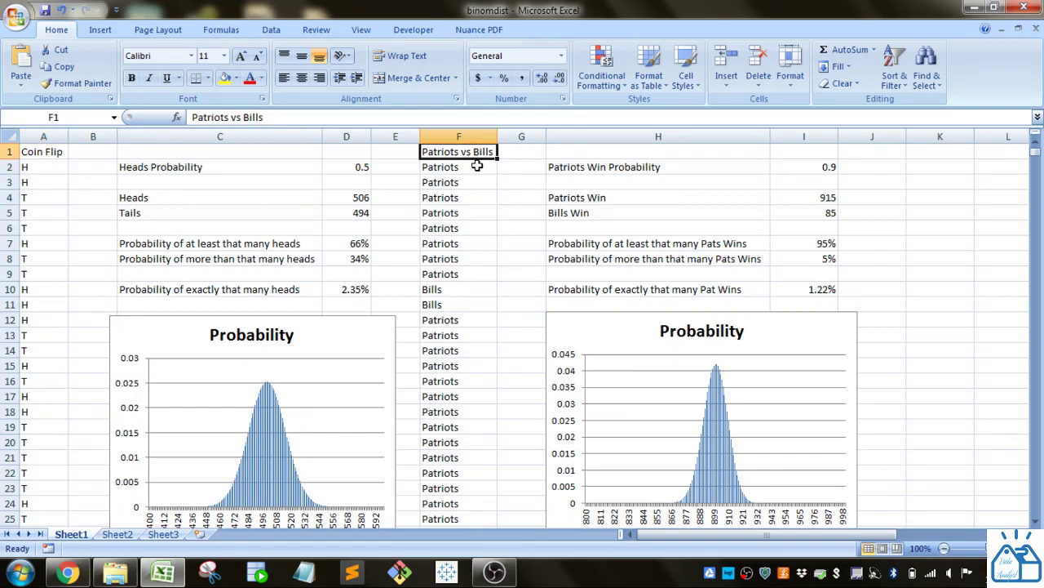
click(478, 166)
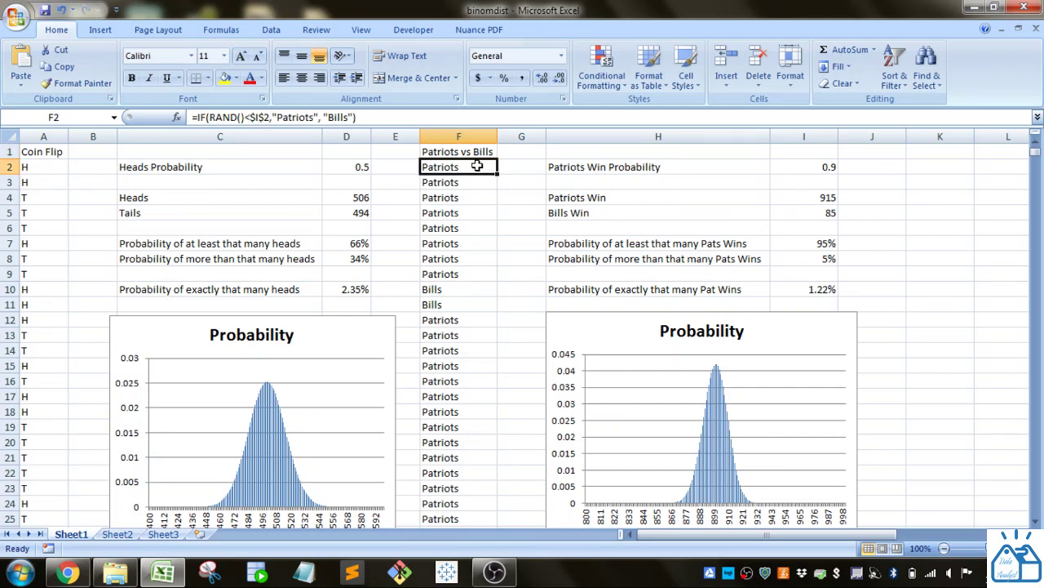
click(462, 293)
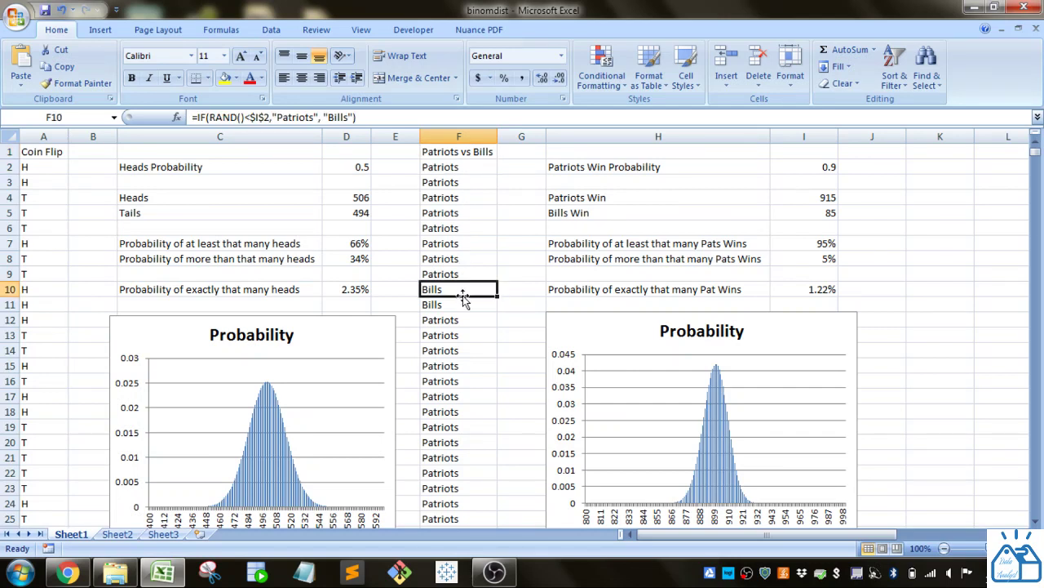
Examine the coin flip formula in A2 part by part: the RAND() test, the "H" result and the "T" result.
click(61, 168)
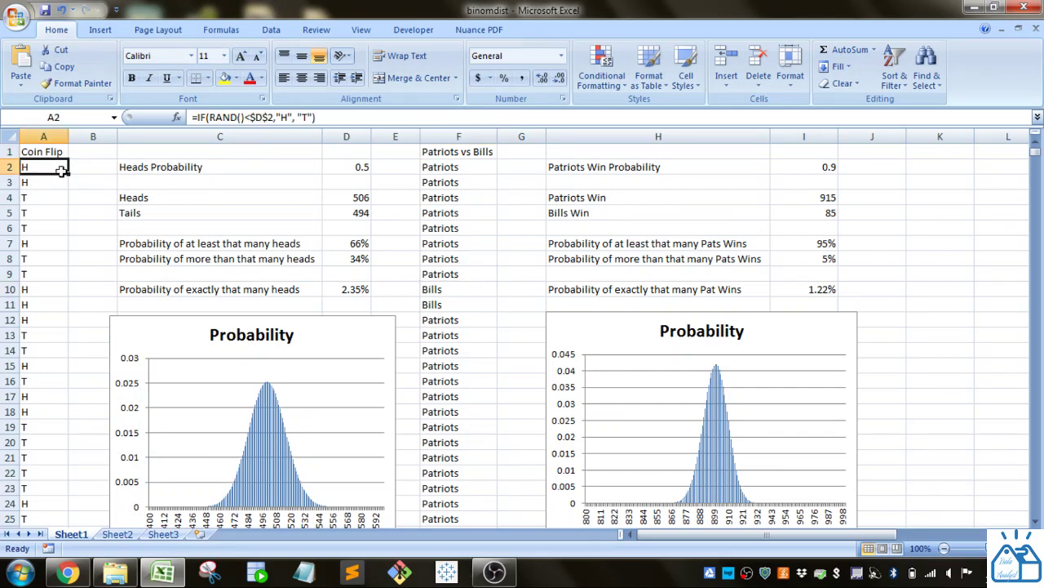
click(210, 118)
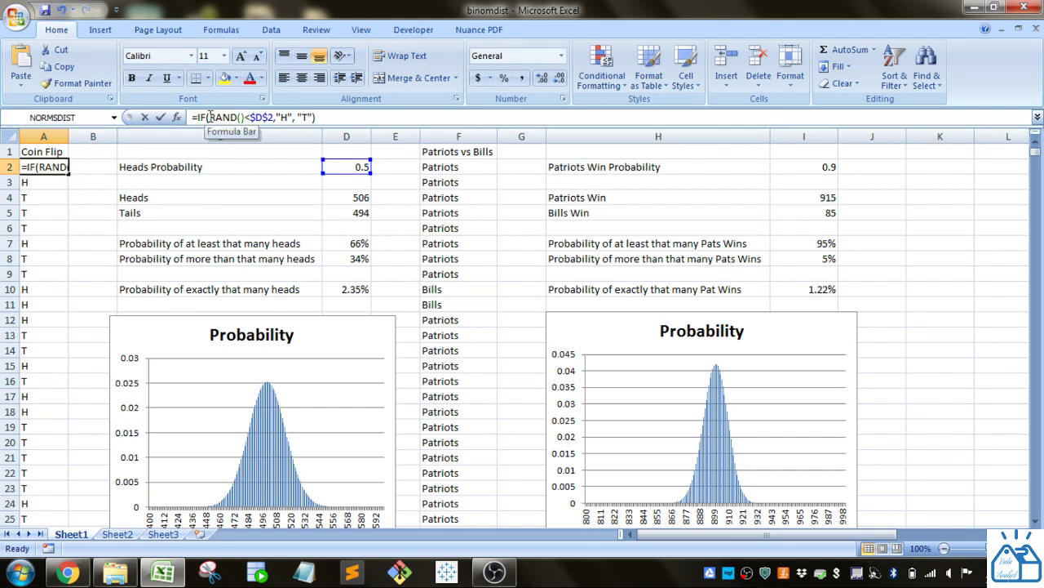
drag(210, 118, 247, 119)
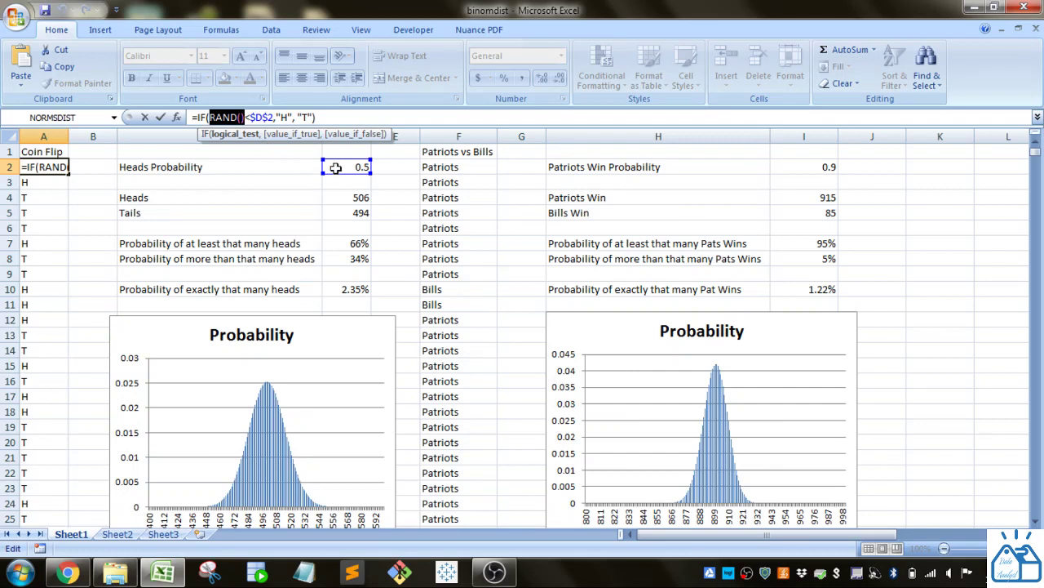
click(292, 116)
double_click(279, 117)
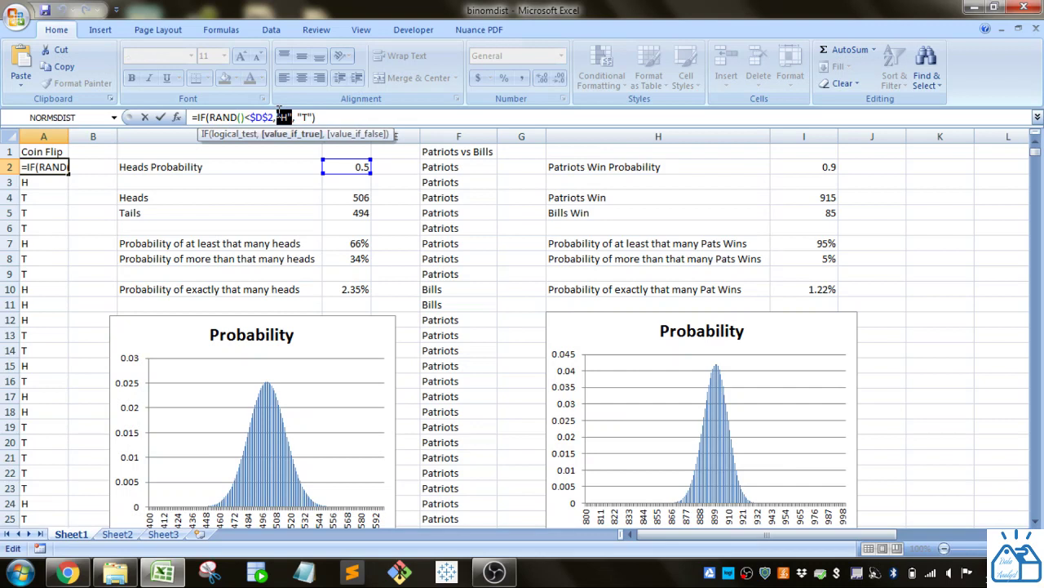
click(310, 117)
double_click(309, 117)
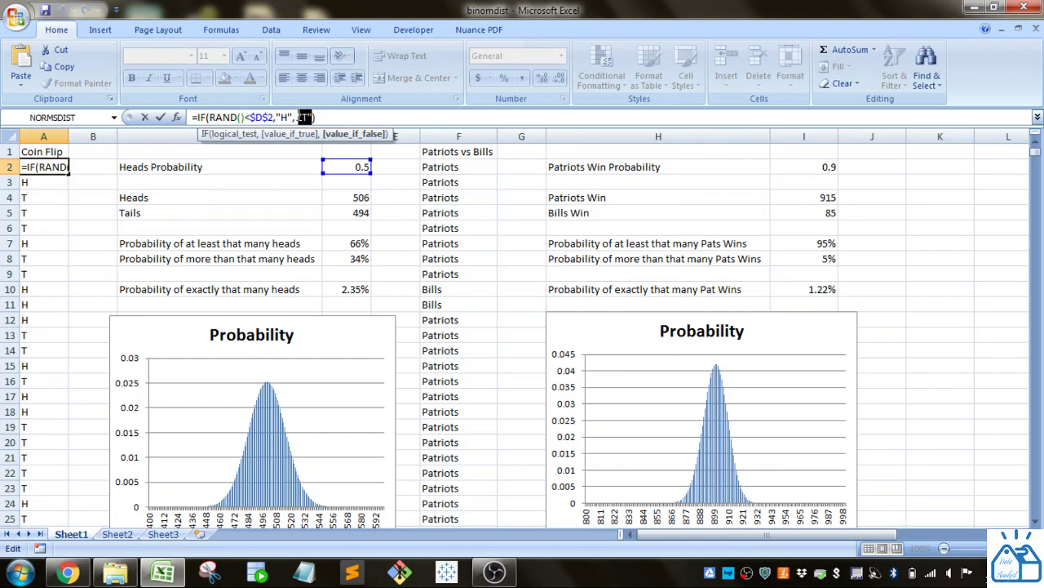
key(Return)
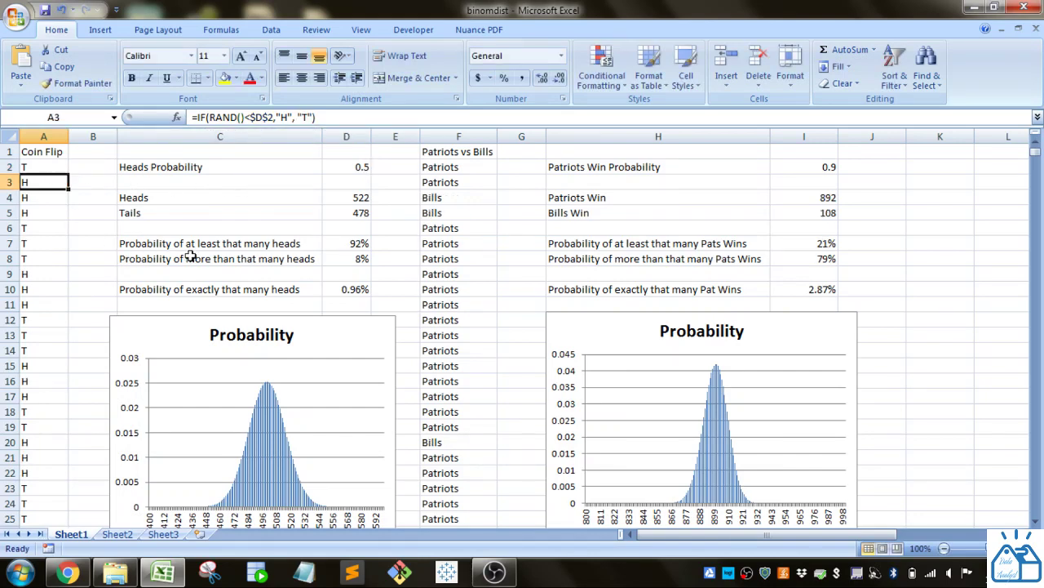
Inspect the formulas that count Heads in D4 and Tails in D5.
click(356, 201)
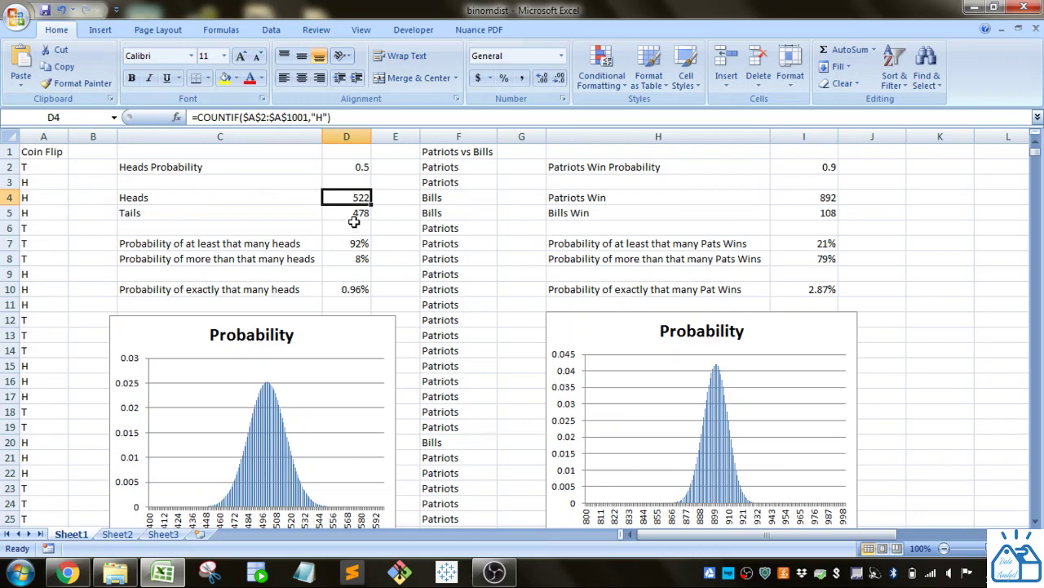
click(355, 214)
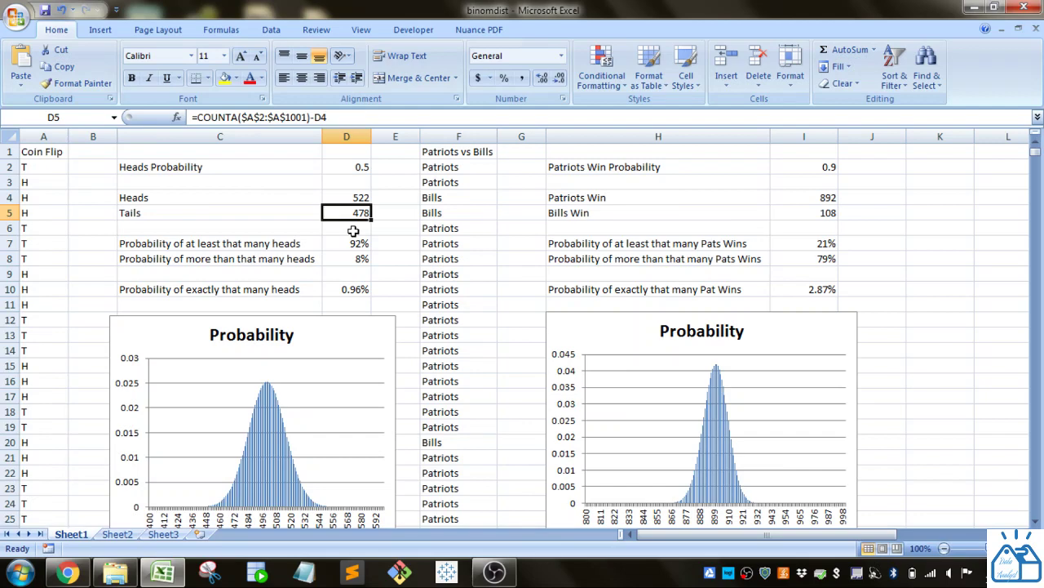
click(353, 229)
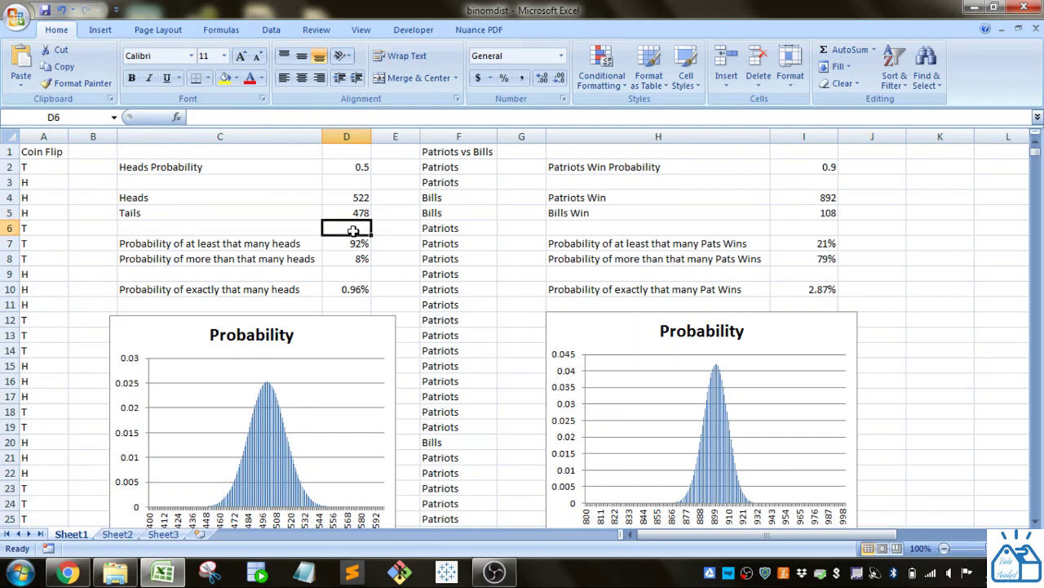
scroll(353, 230, down, 1)
scroll(353, 230, up, 1)
mouse_move(361, 198)
mouse_down()
mouse_move(364, 207)
mouse_move(362, 197)
mouse_up()
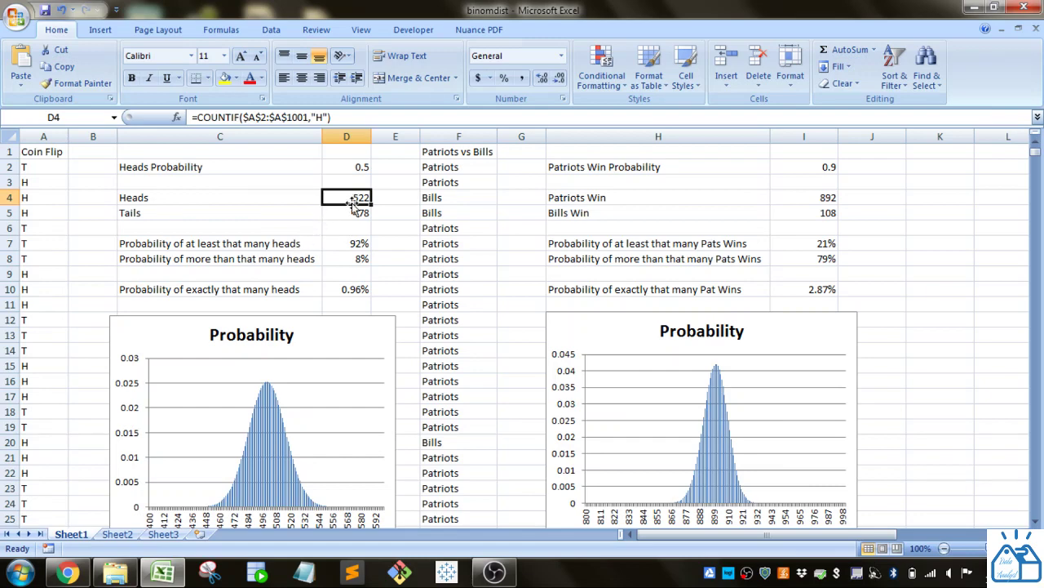
Examine each BINOMDIST argument in D7: number of successes, trials, probability and the cumulative setting.
double_click(354, 242)
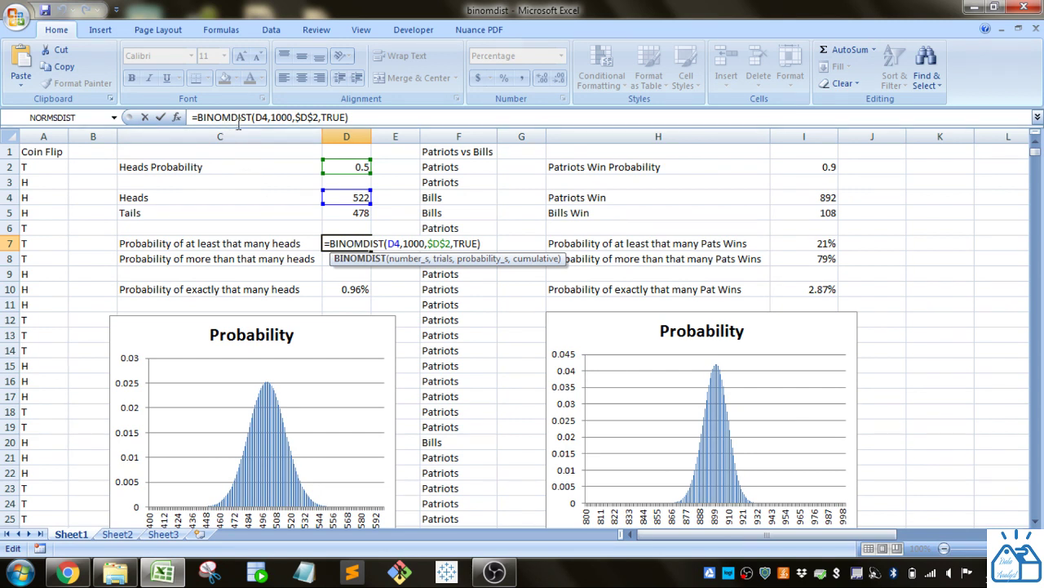
click(261, 118)
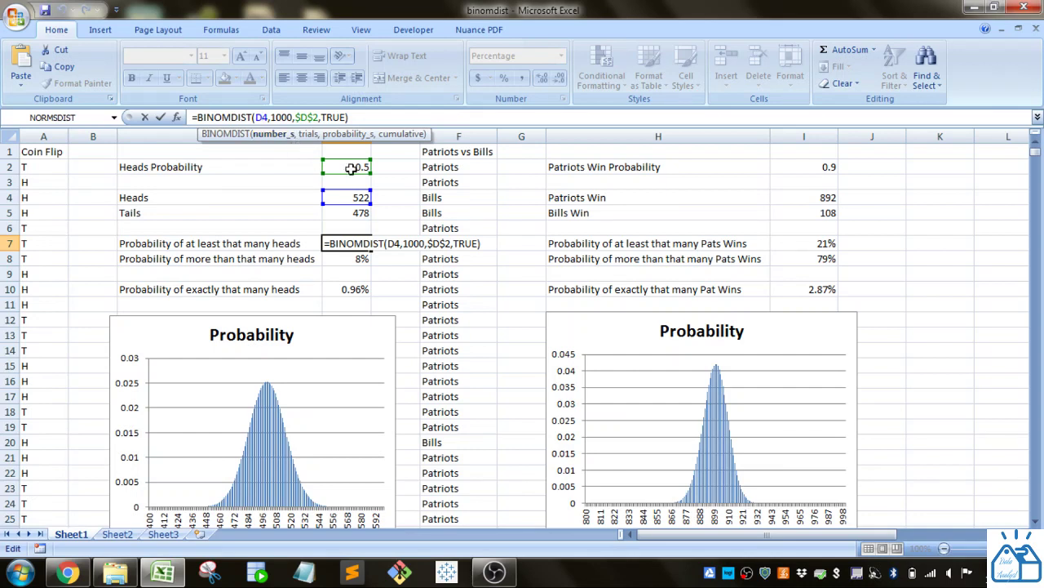
click(282, 117)
click(310, 116)
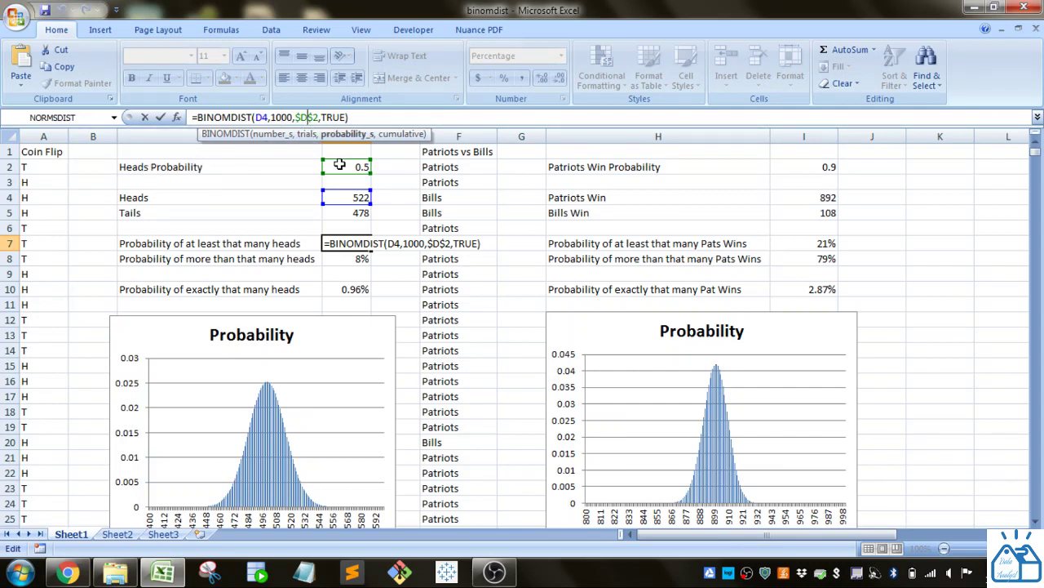
click(340, 117)
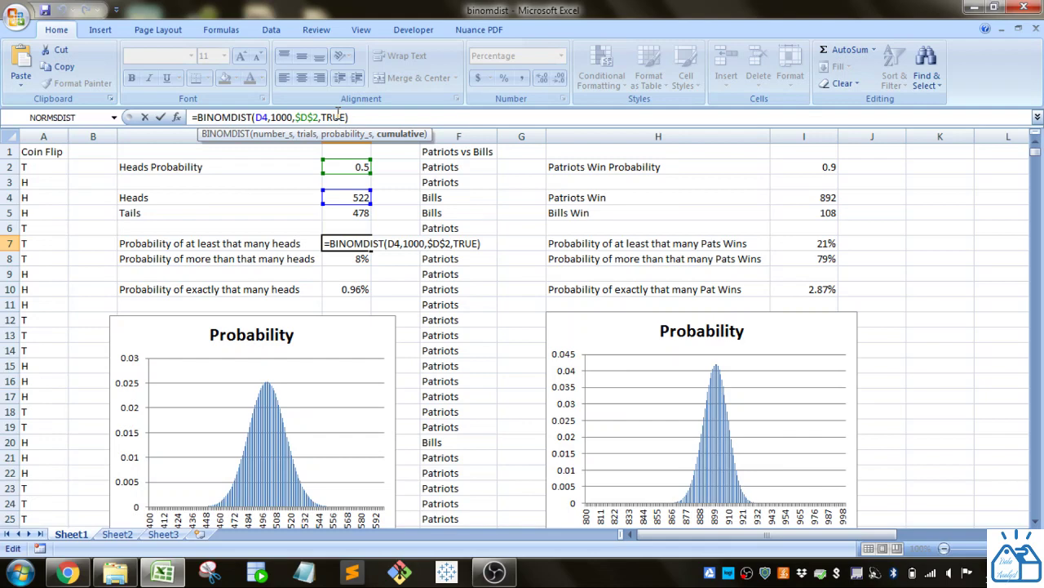
key(Return)
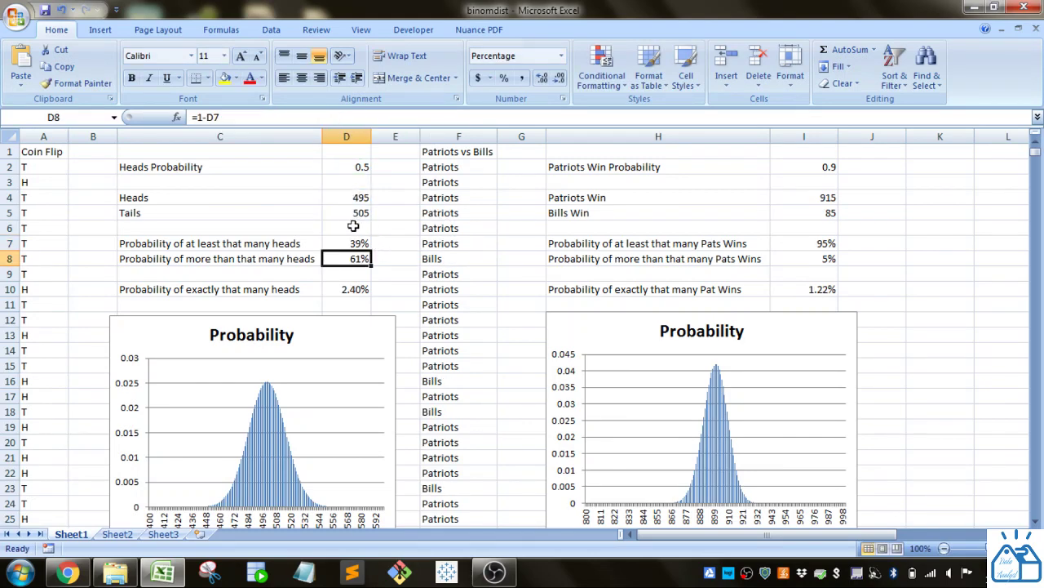
Compare the heads count with the cumulative probability in D7, its complement in D8 and the coin flip probability chart.
click(352, 198)
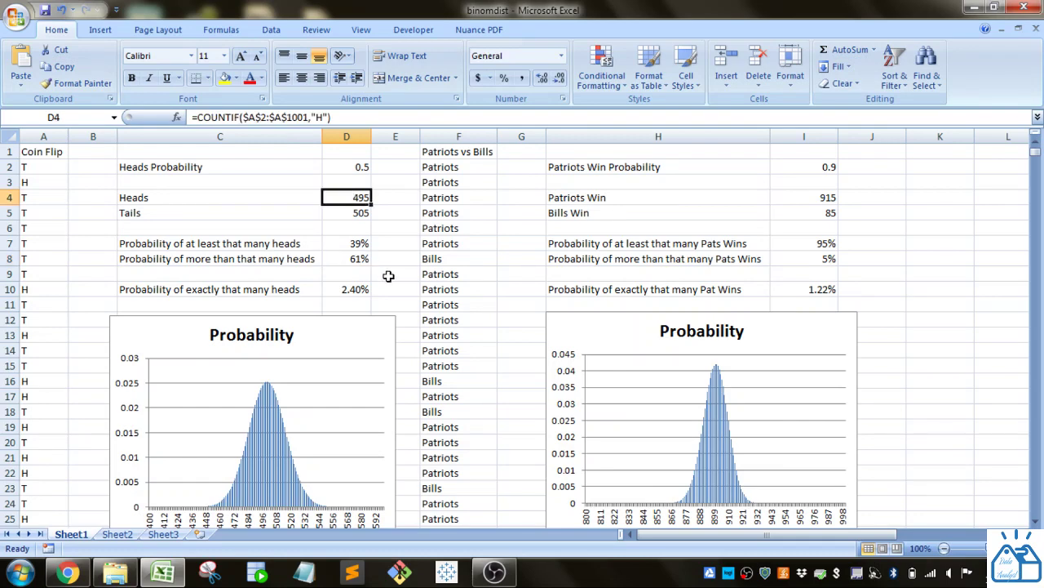
scroll(400, 251, down, 1)
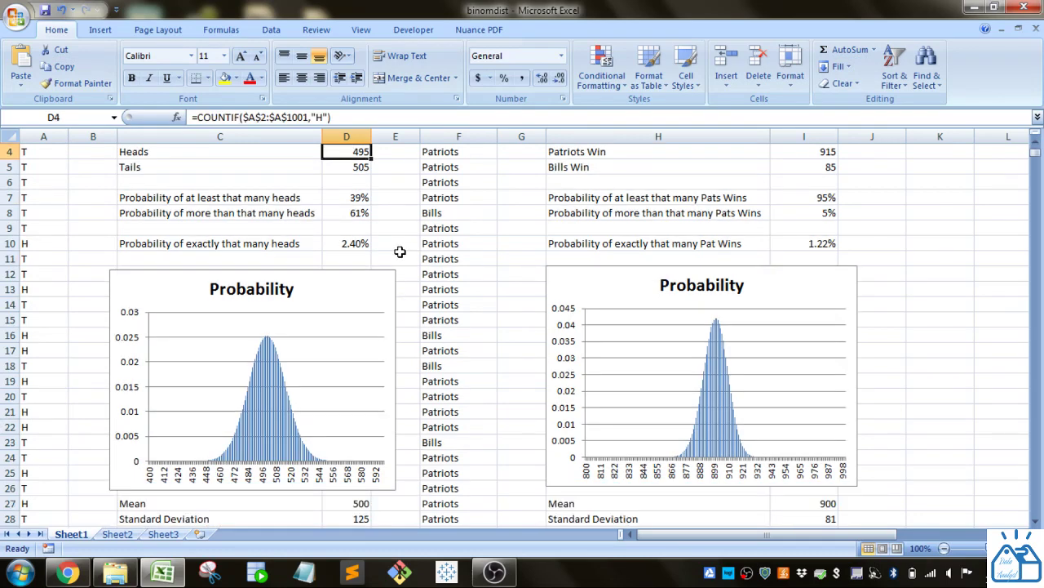
click(352, 198)
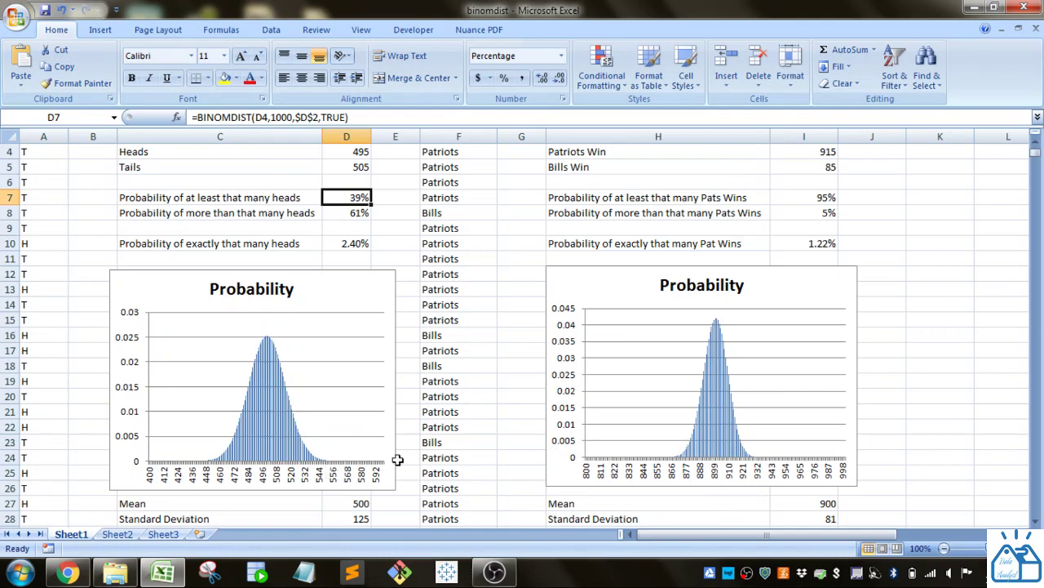
click(348, 211)
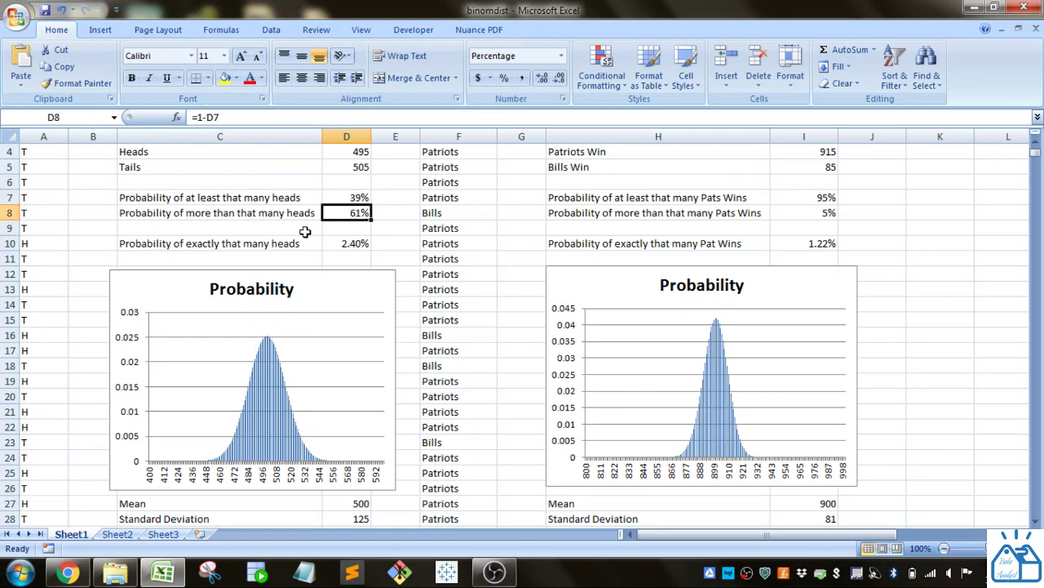
scroll(323, 239, up, 1)
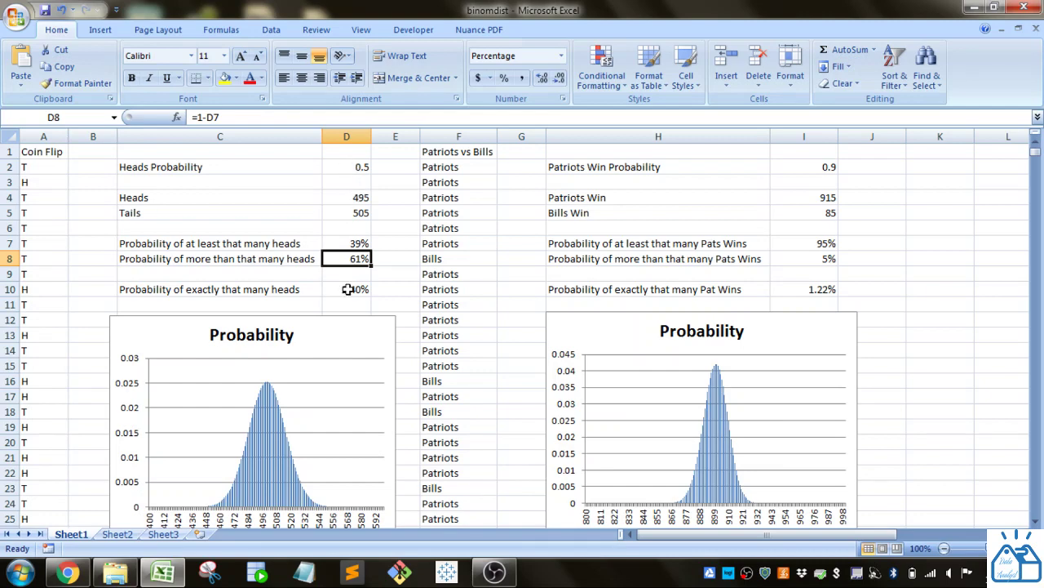
scroll(348, 290, down, 1)
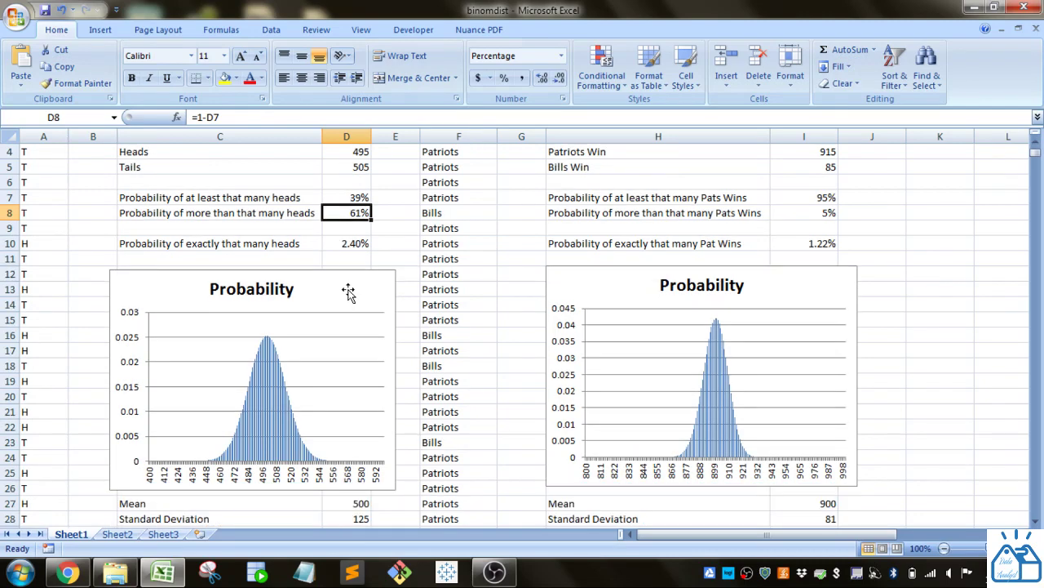
scroll(347, 291, up, 1)
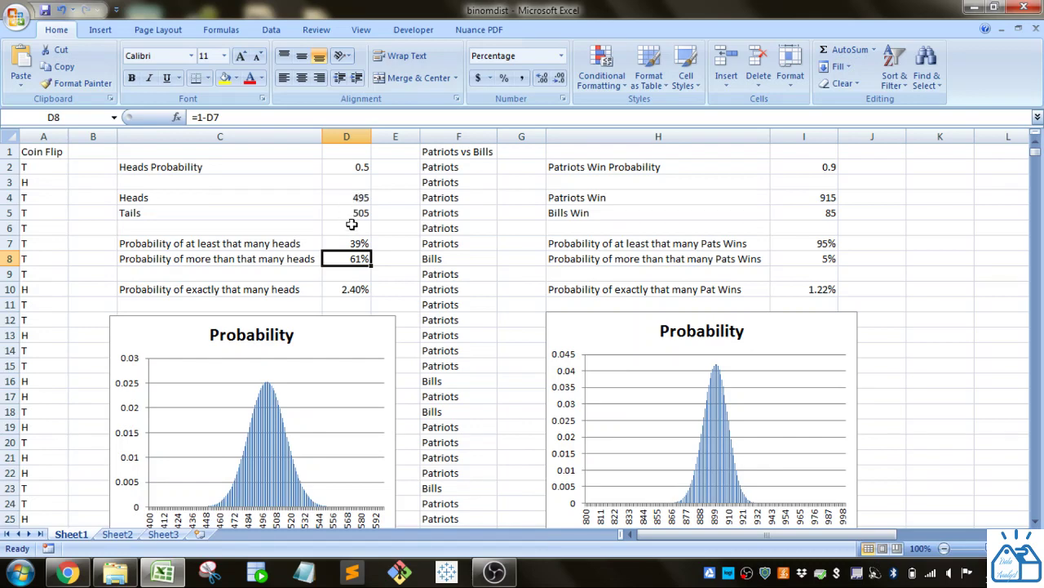
scroll(343, 298, down, 1)
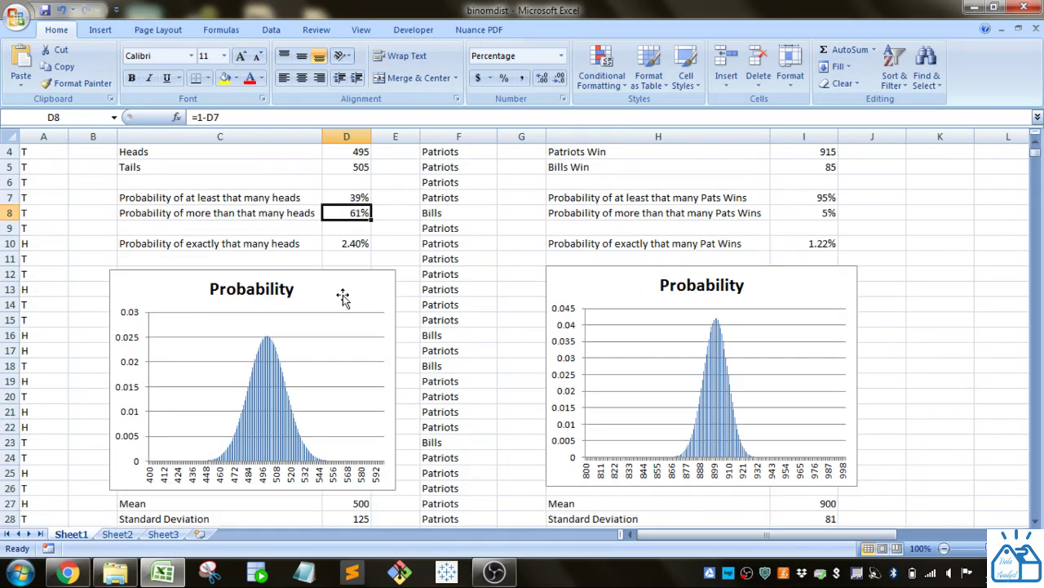
Examine the BINOMDIST formula for exactly that many heads in D10, focusing on its FALSE cumulative argument.
click(346, 246)
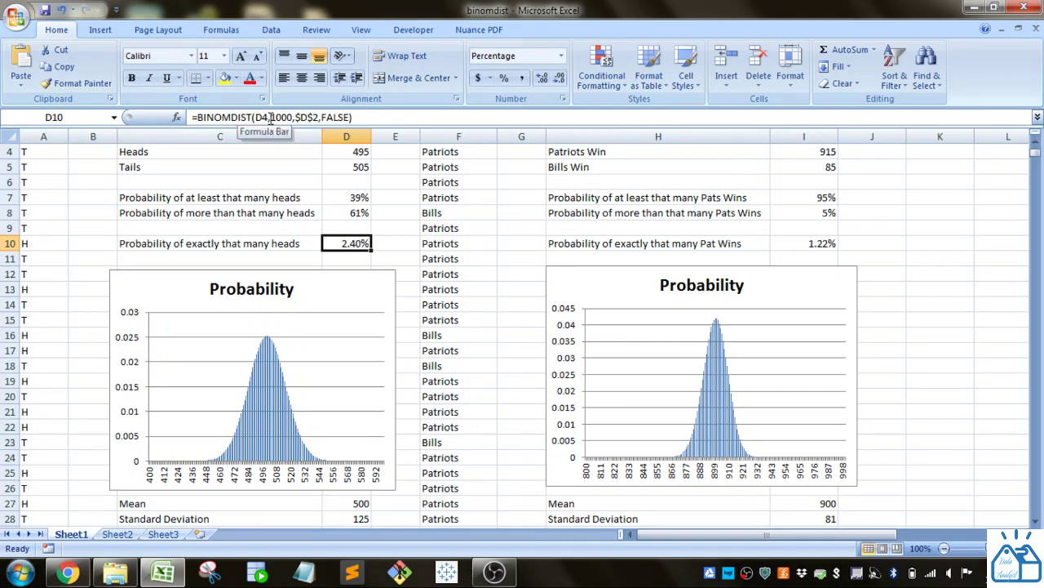
double_click(342, 116)
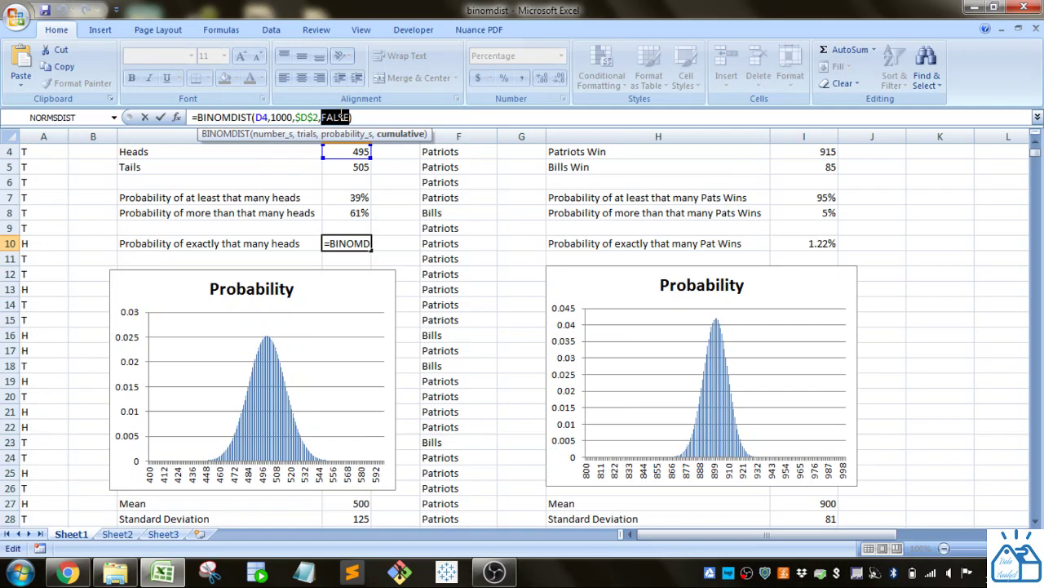
key(Return)
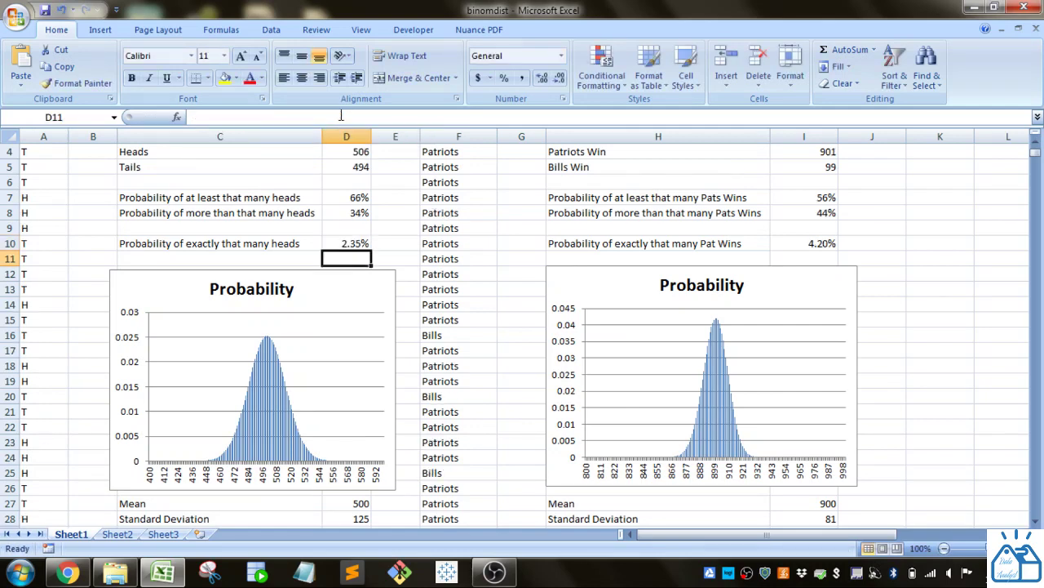
Check the heads count in D4 against the exact probability and the coin flip distribution chart.
scroll(360, 200, up, 1)
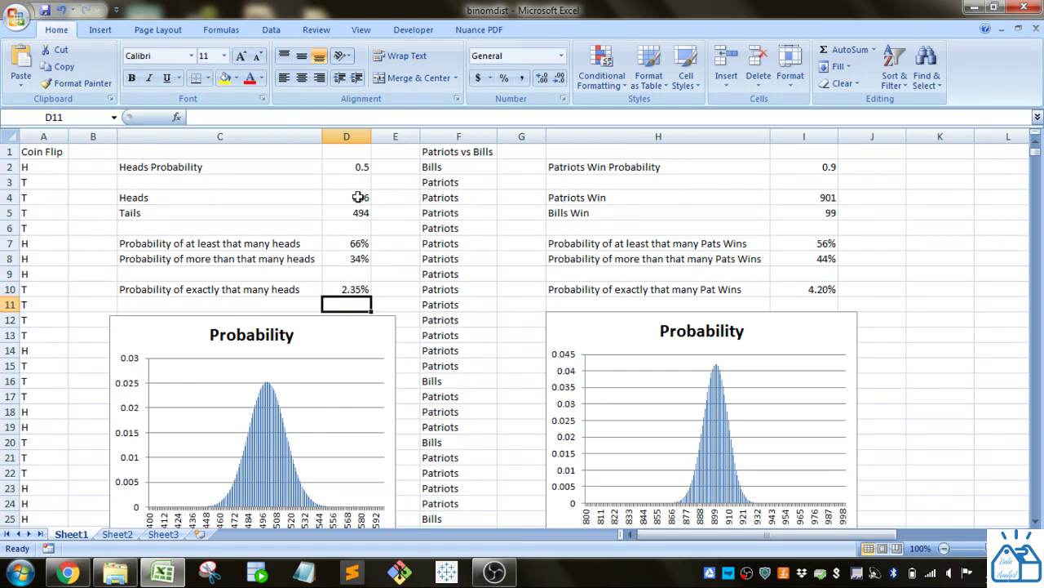
click(360, 199)
scroll(360, 209, down, 2)
scroll(346, 250, up, 1)
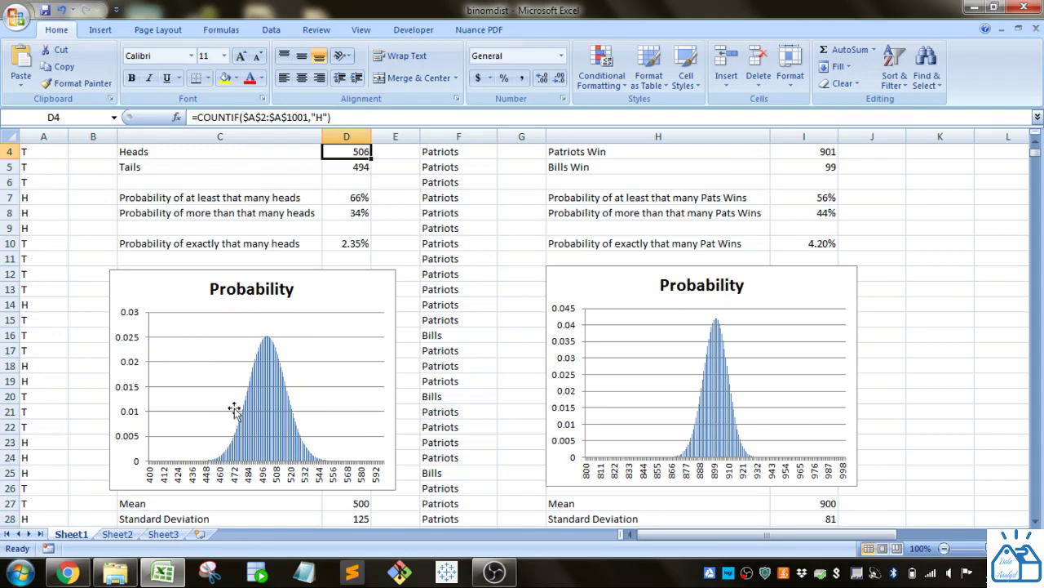
scroll(422, 406, up, 1)
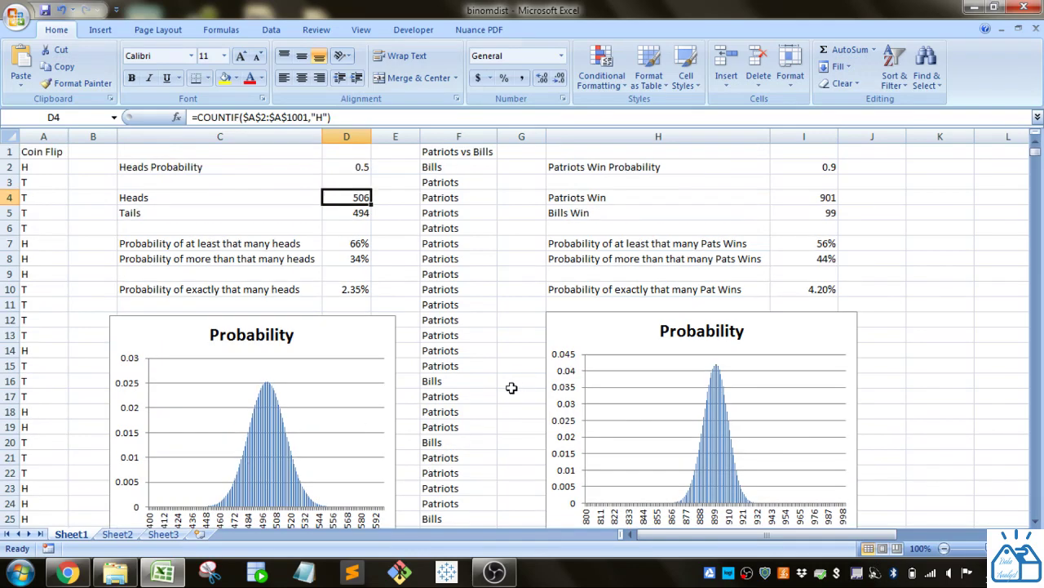
Examine the Patriots vs Bills simulation formula in column F, its win probability in I2 and the win count formulas in I4 and I5.
click(460, 167)
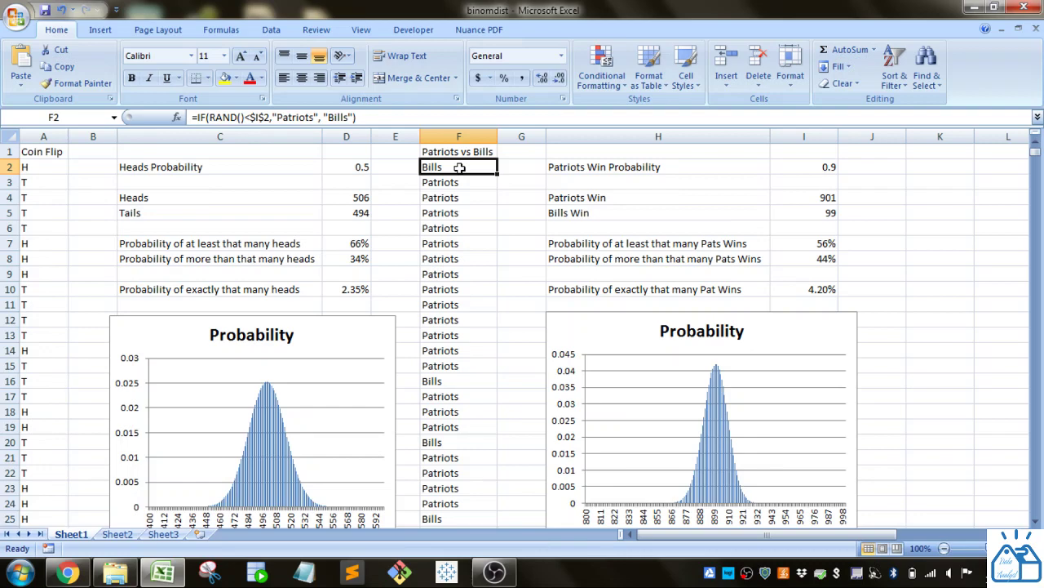
click(478, 209)
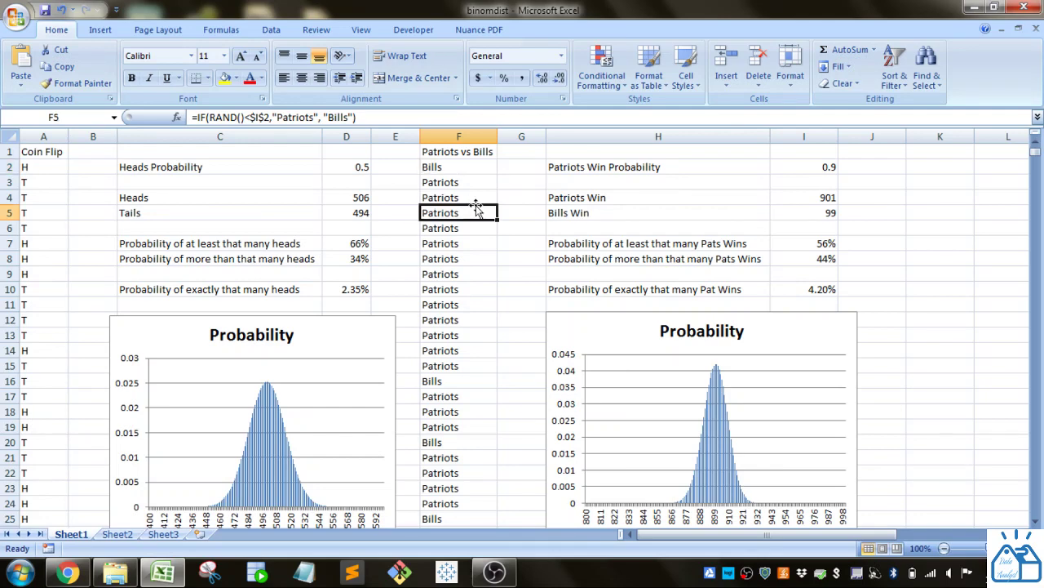
click(475, 151)
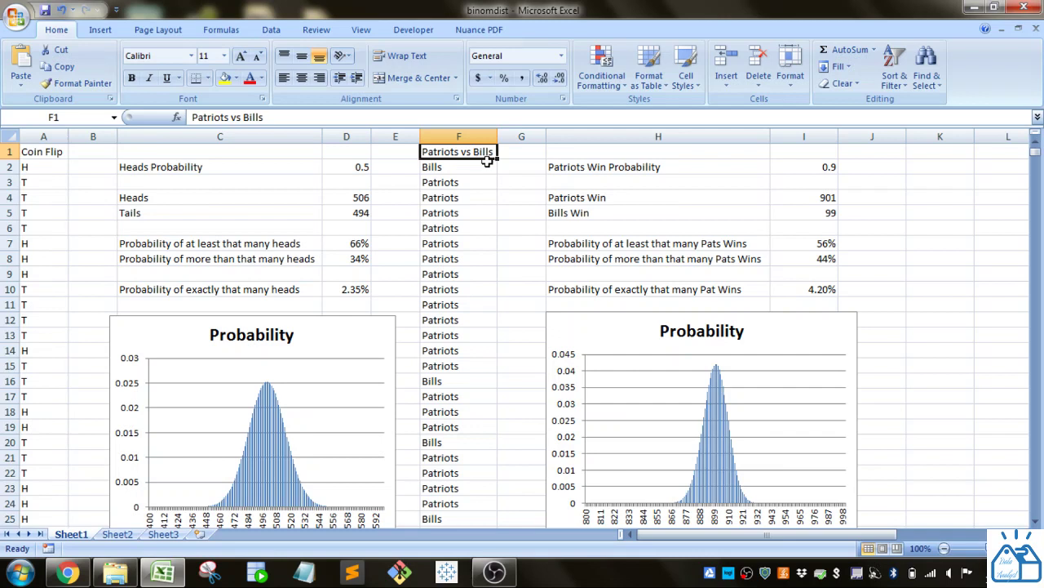
click(806, 166)
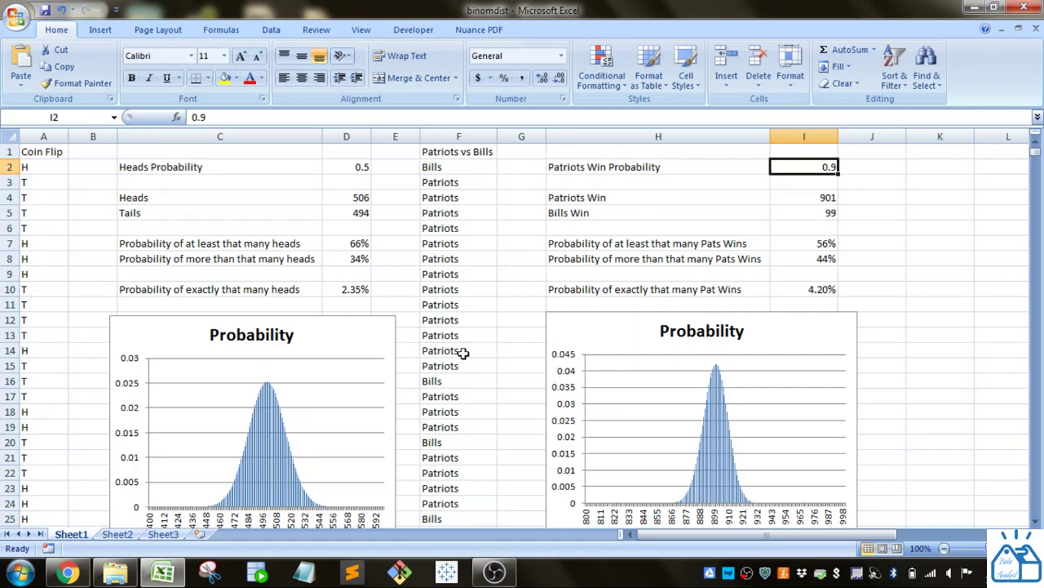
click(812, 198)
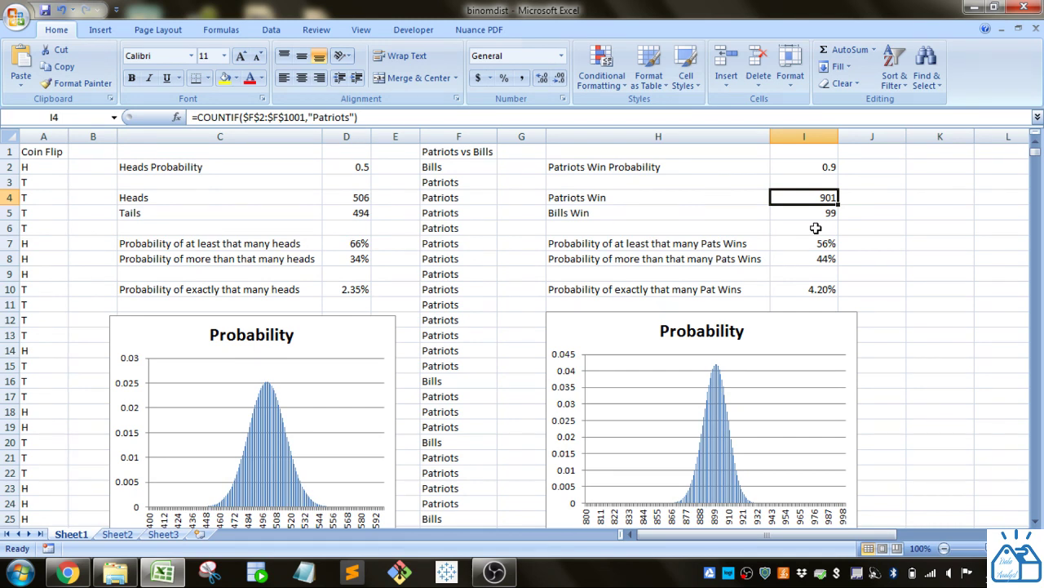
click(814, 214)
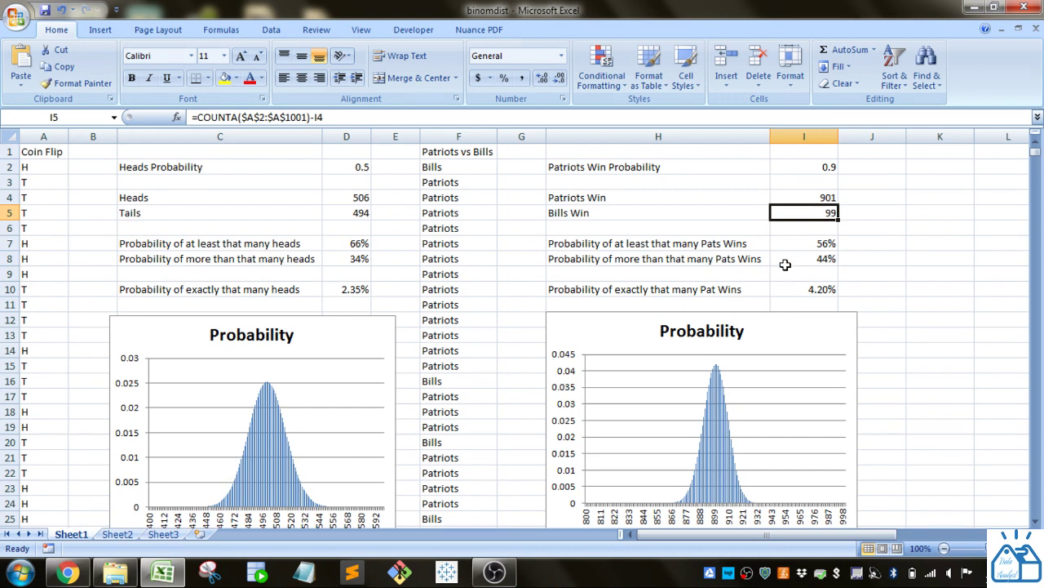
Examine the cumulative BINOMDIST formula in I7, its complement in I8 and the exact probability in I10 against the Patriots chart.
click(791, 245)
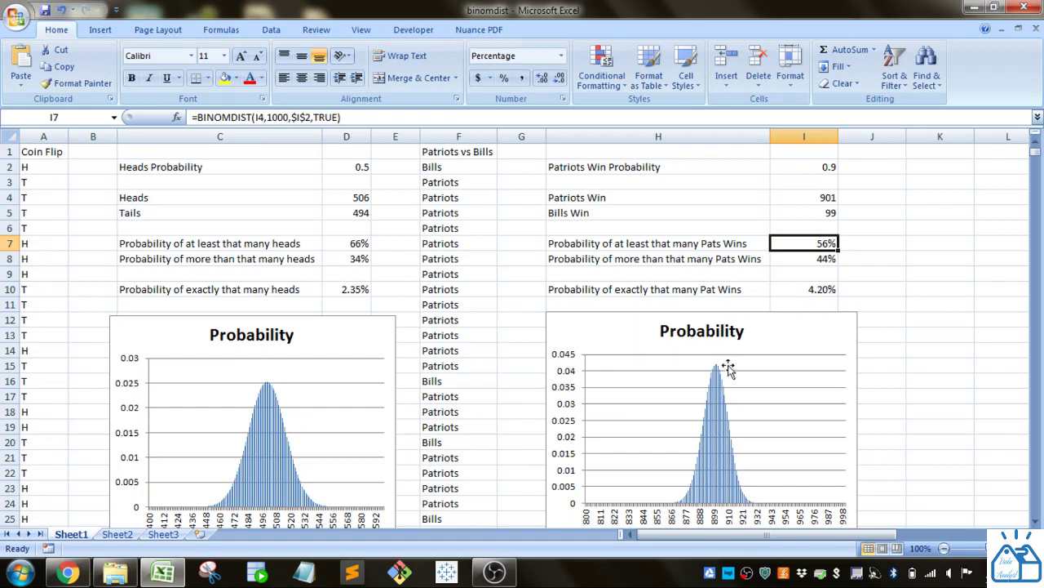
click(798, 265)
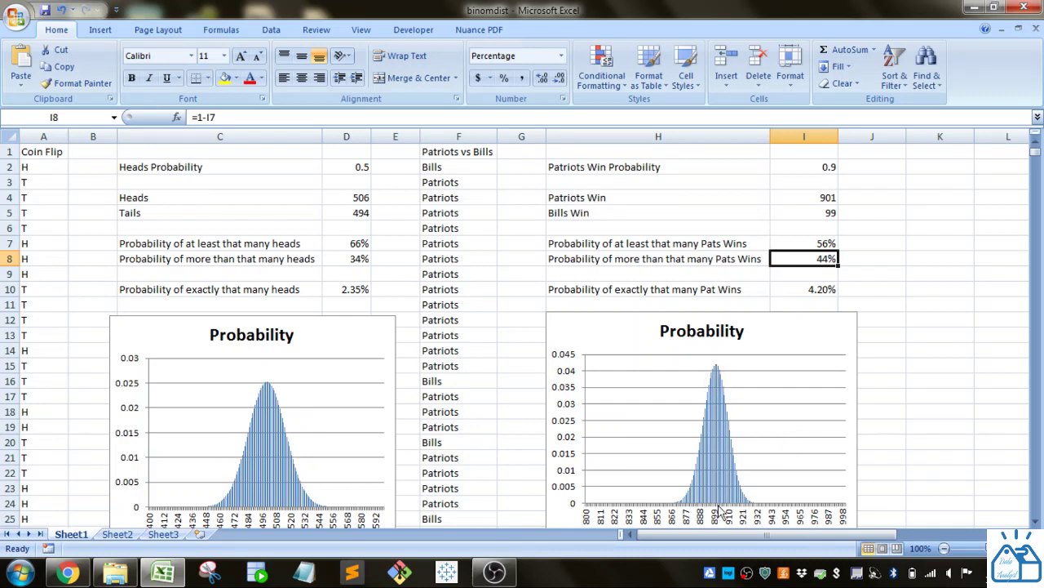
click(742, 289)
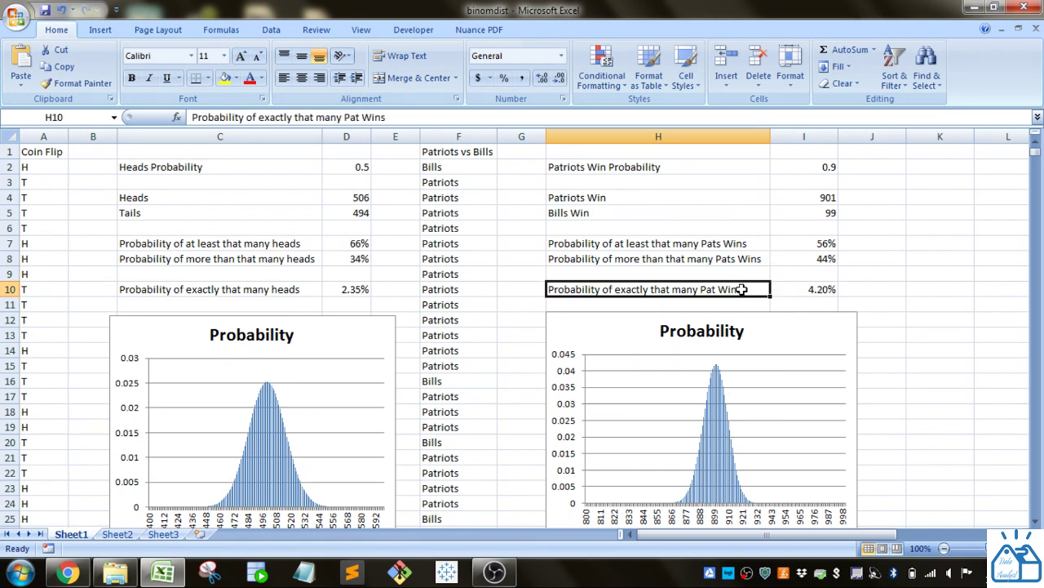
click(822, 290)
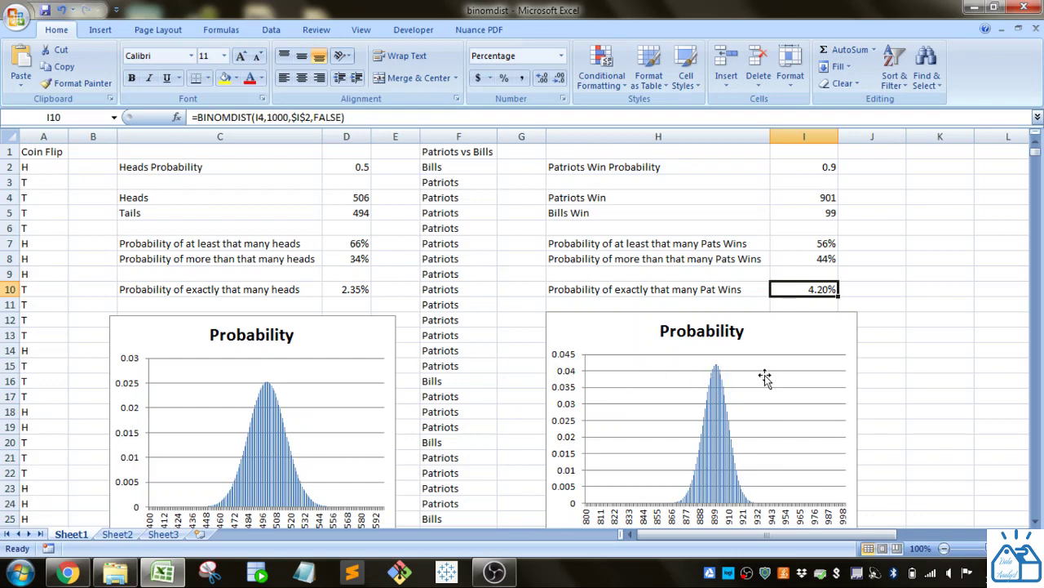
scroll(764, 378, down, 2)
scroll(765, 382, up, 2)
Examine how the coin flip mean formula in D27 uses the heads probability in D2, comparing it with the distribution chart.
click(360, 167)
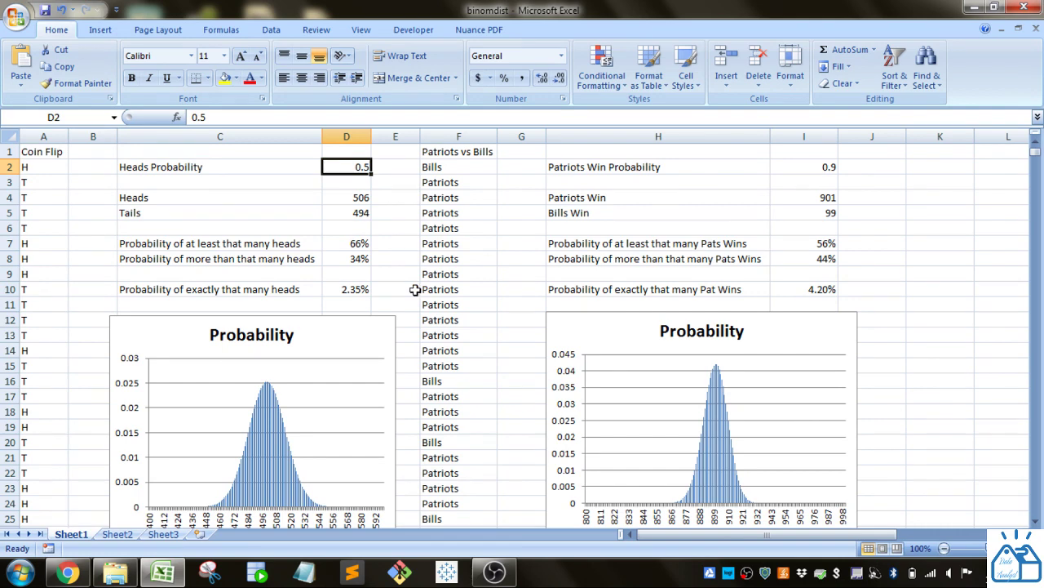
scroll(366, 329, down, 2)
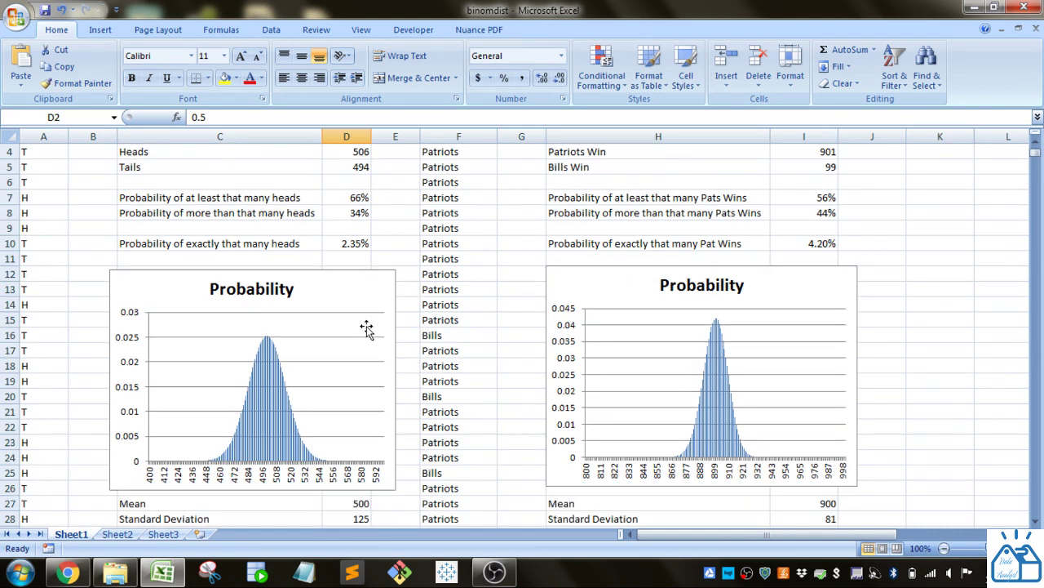
scroll(366, 329, up, 1)
scroll(367, 329, down, 1)
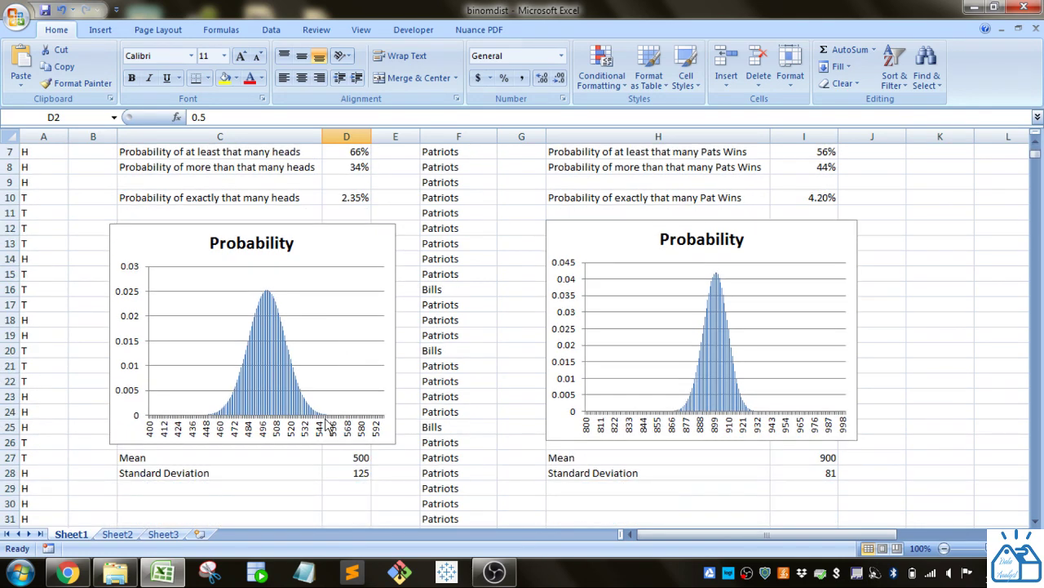
click(347, 457)
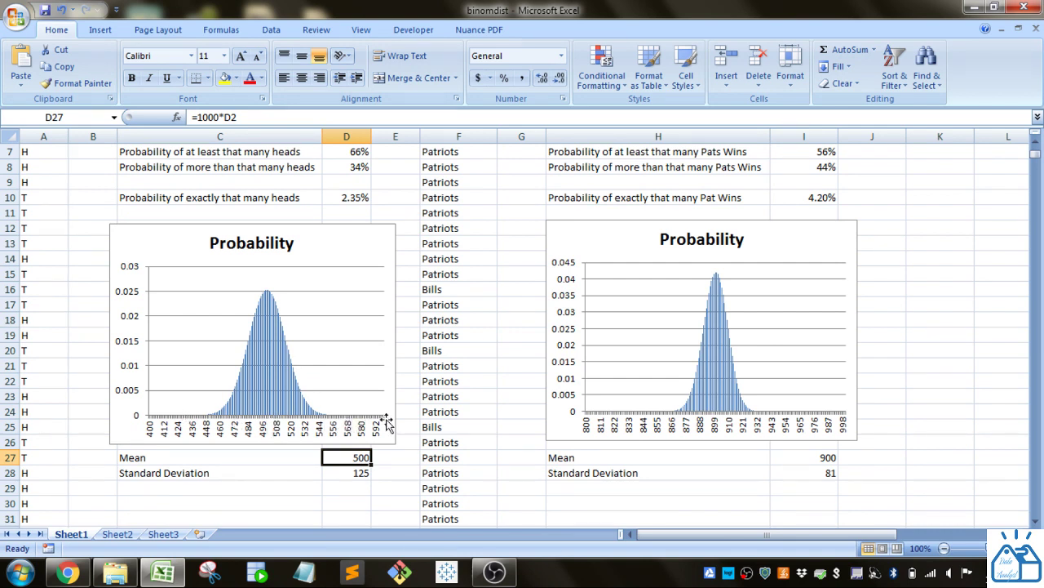
scroll(387, 421, up, 2)
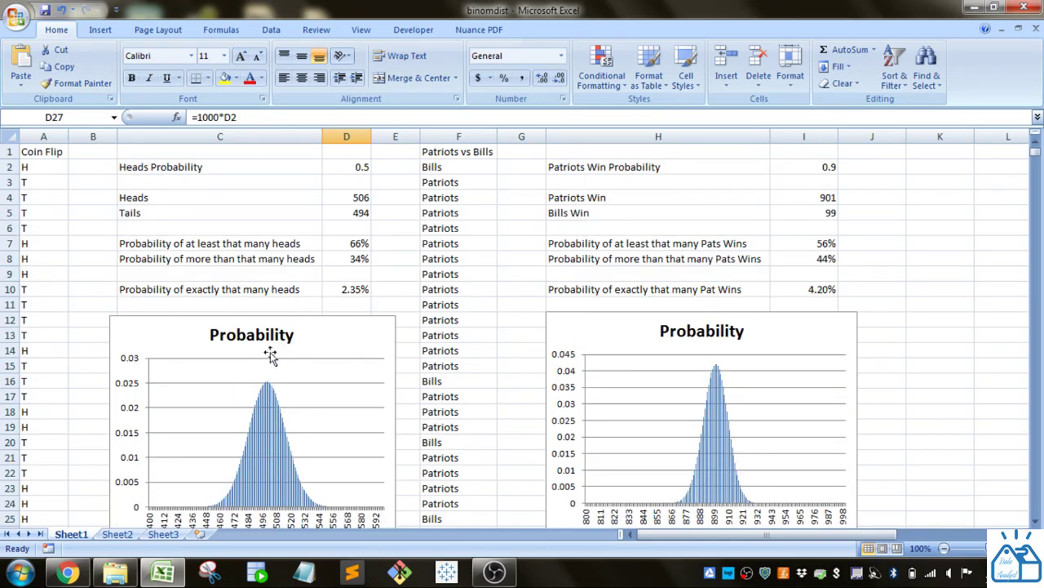
scroll(277, 424, down, 2)
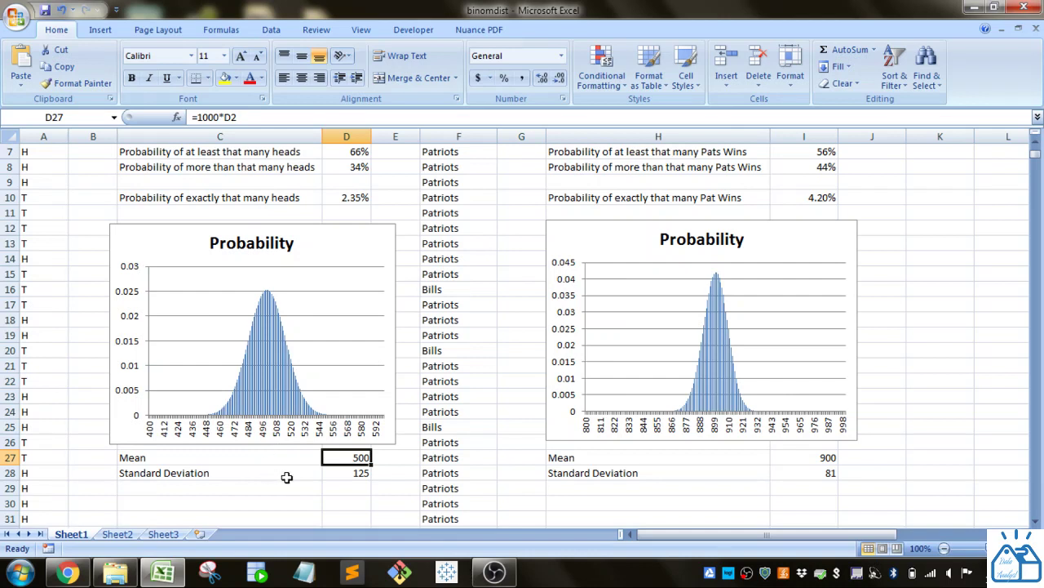
Change the label in C28 to Variance and copy it over the matching Patriots label in H28.
click(273, 480)
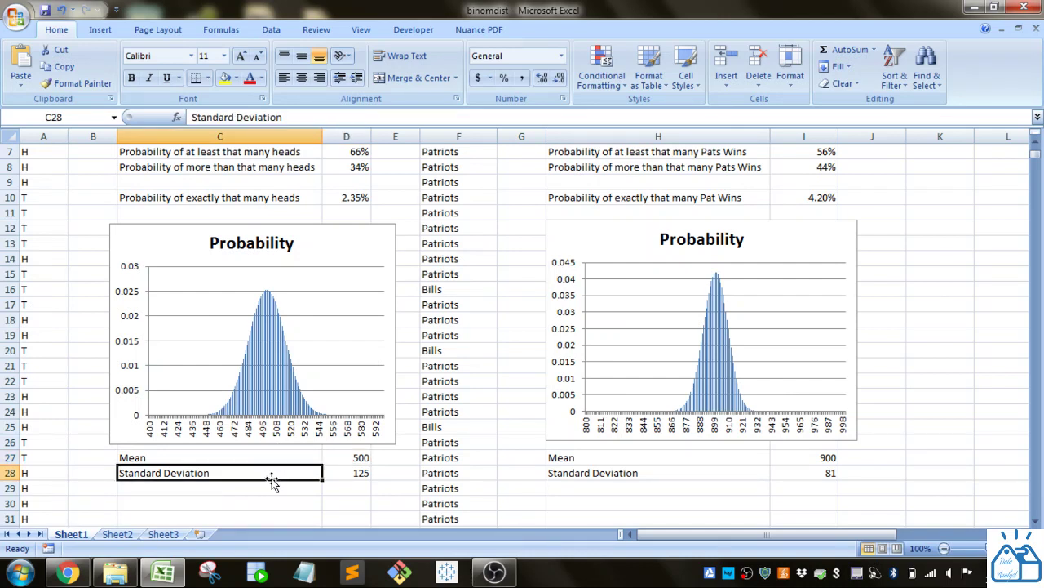
text(Variance)
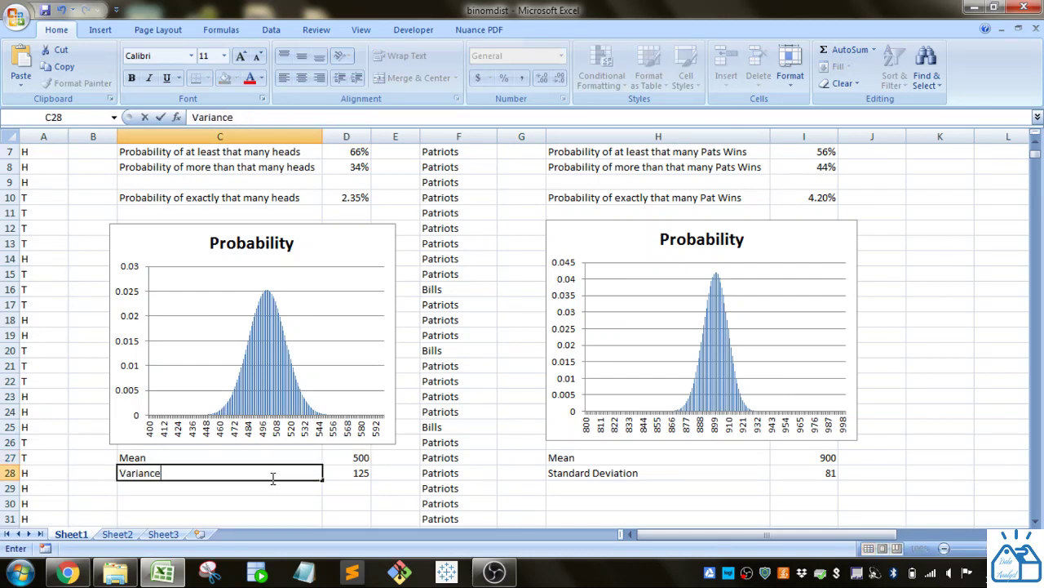
key(BackSpace)
text(e)
key(Return)
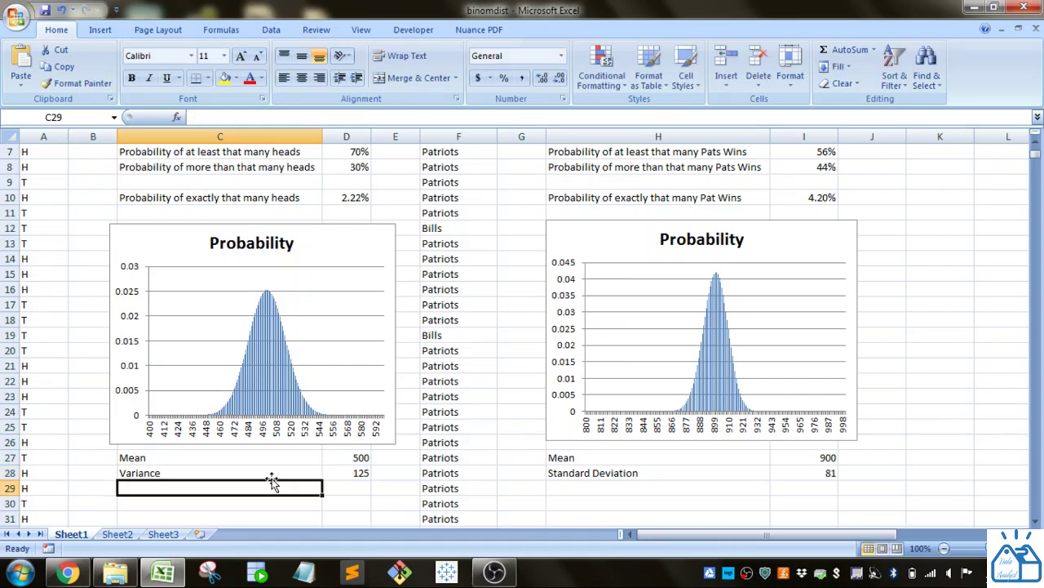
click(272, 473)
key(ctrl+c)
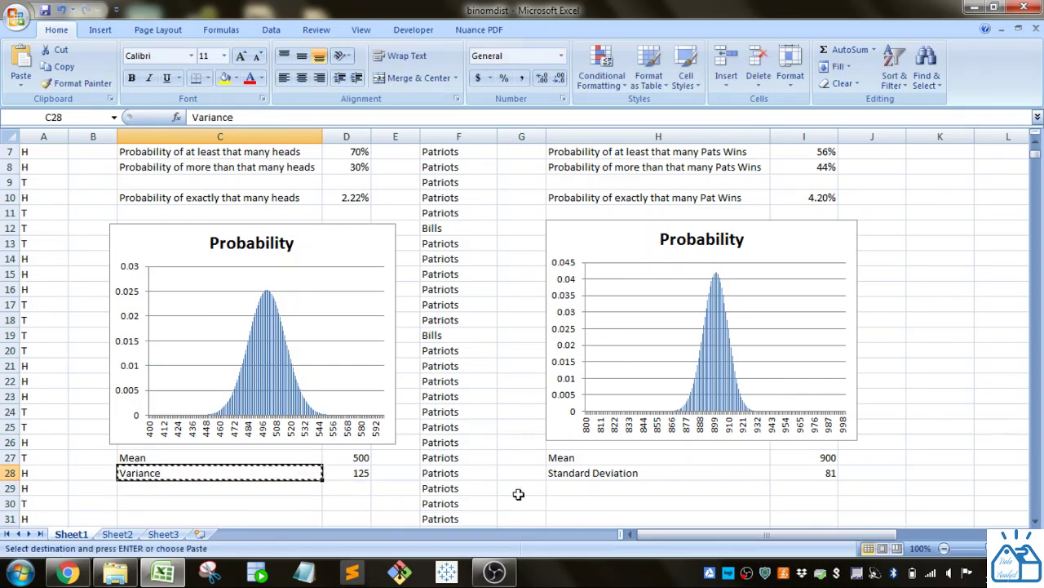
click(605, 475)
key(ctrl+v)
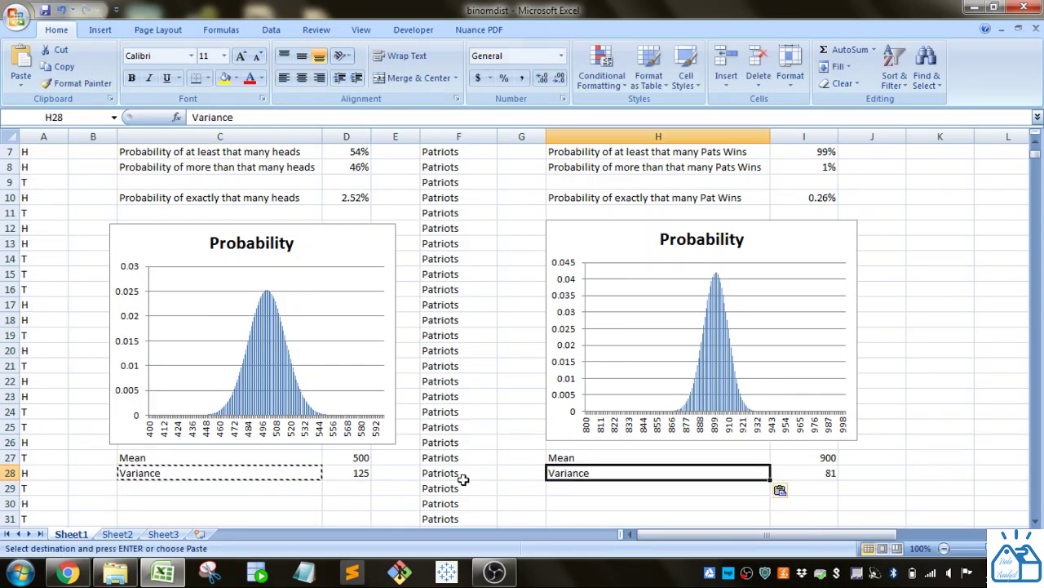
Add the label Standard Deviation in C29, below the coin flip variance.
click(298, 489)
text(St)
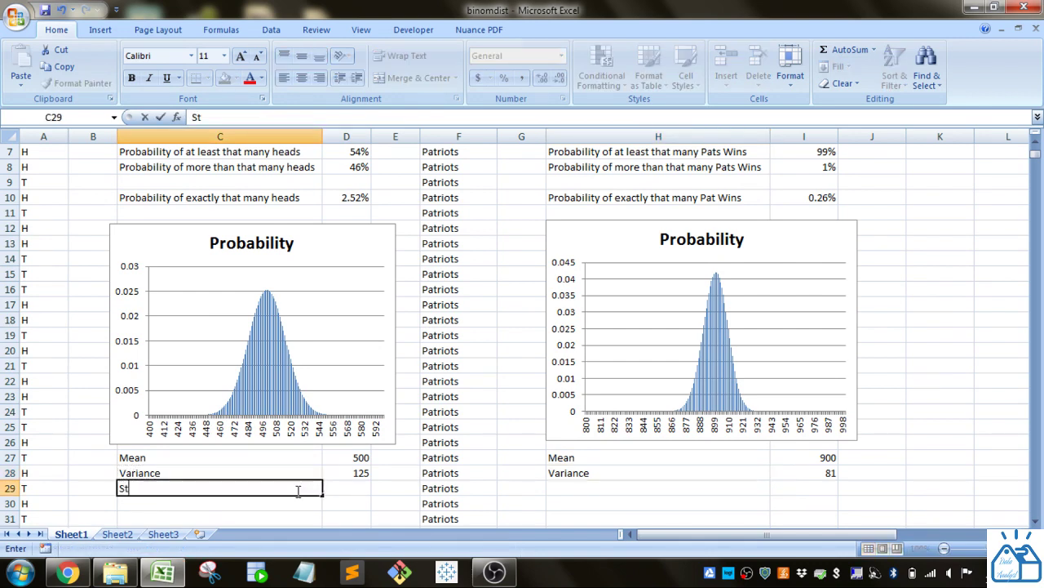
text(andard Deviation)
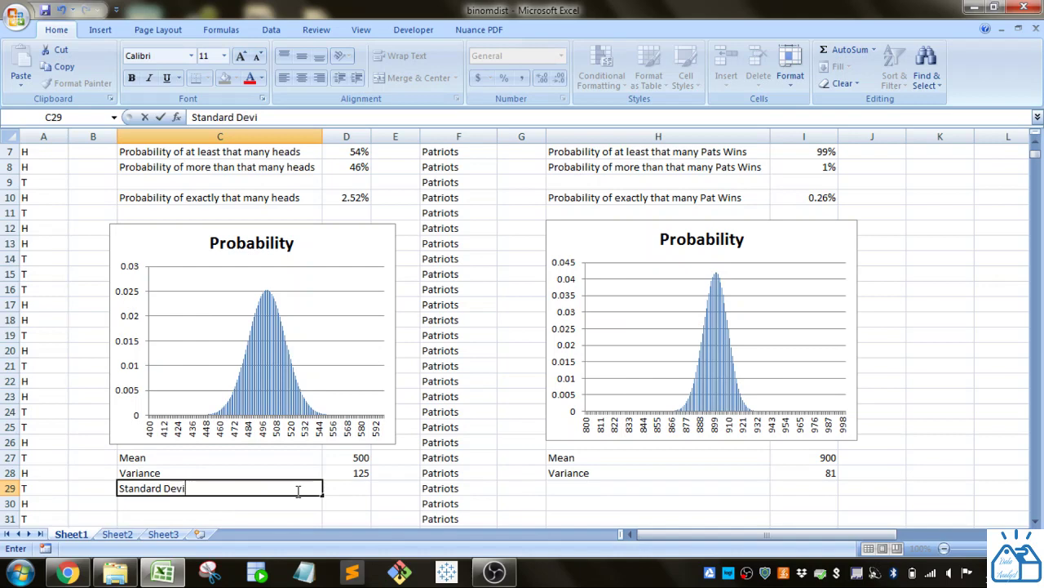
key(BackSpace)
key(BackSpace)
key(BackSpace)
key(BackSpace)
text(tion)
key(Tab)
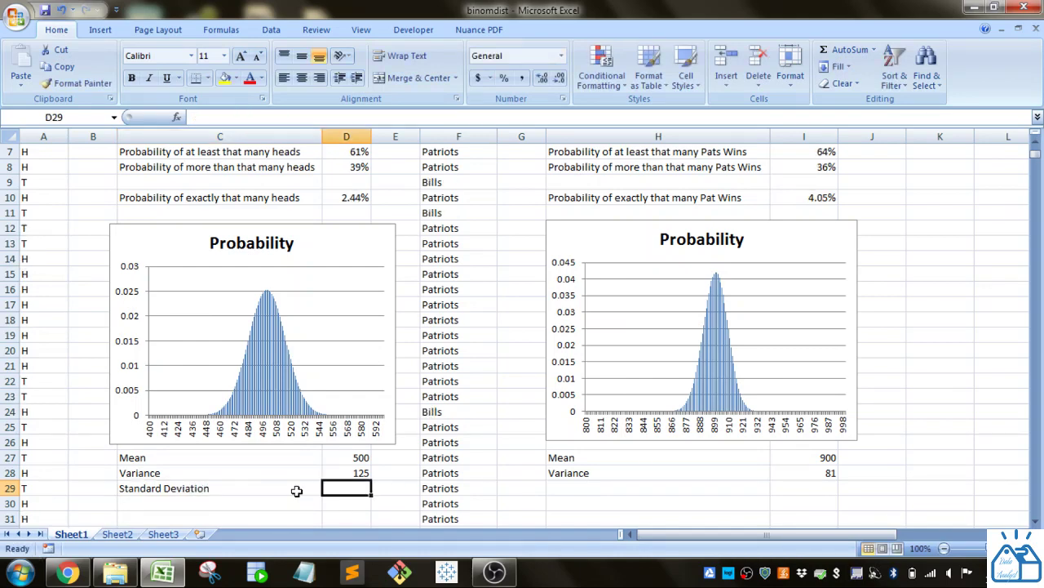
Calculate the coin flip standard deviation in D29 with the formula =SQRT(D28).
text(=SQRT()
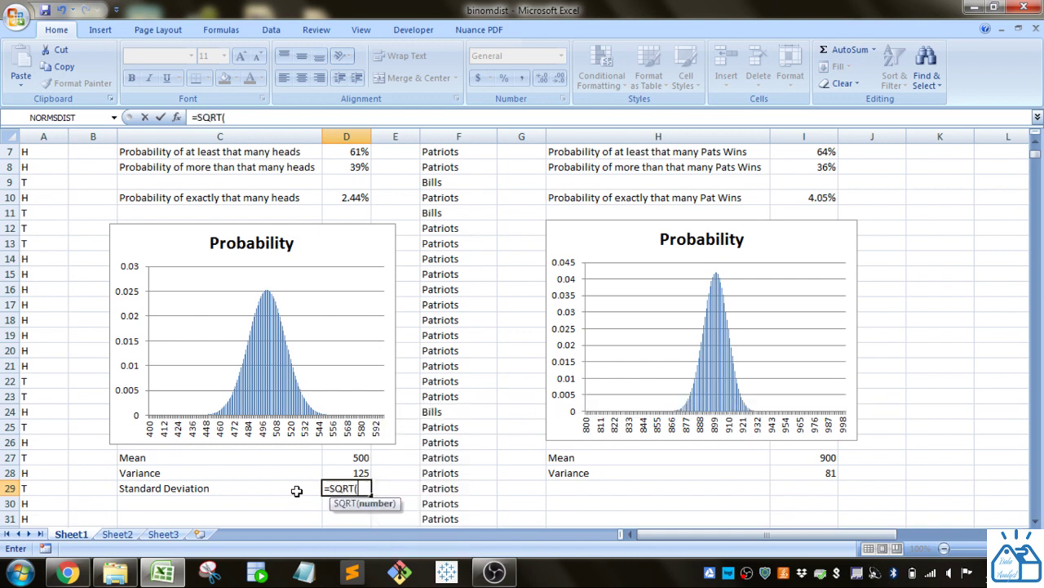
click(359, 477)
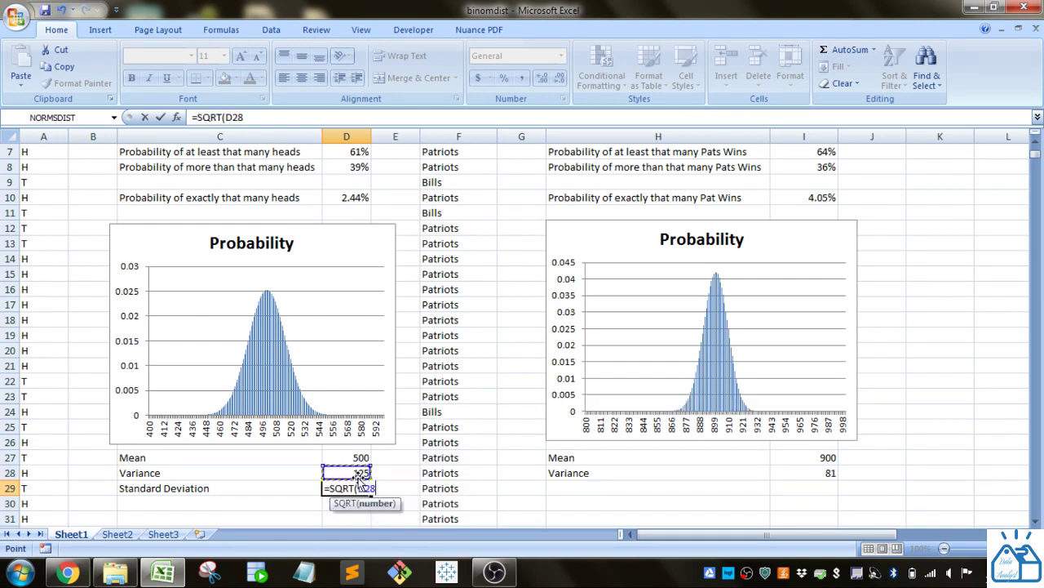
text())
key(Return)
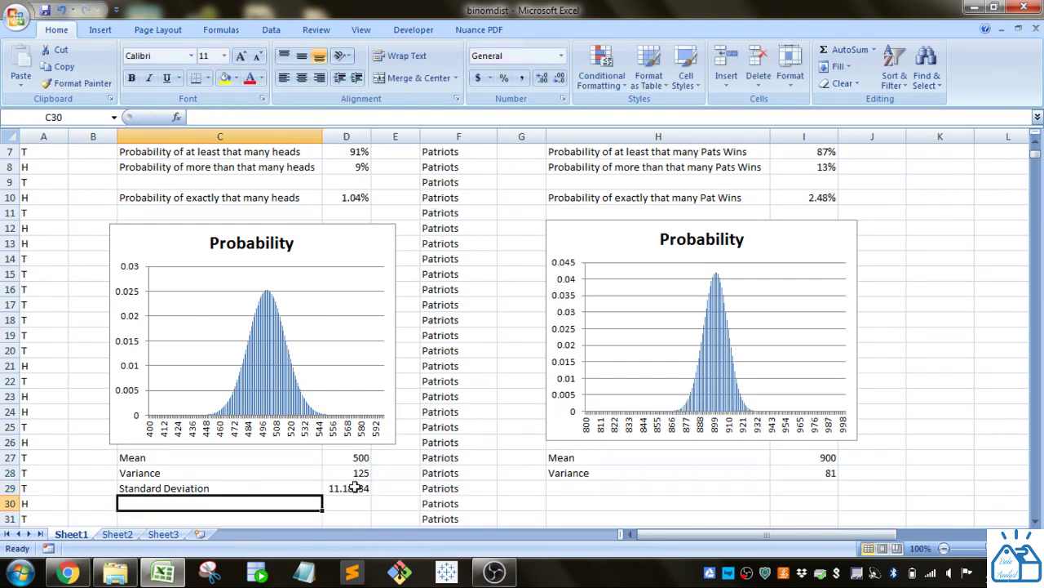
Copy the standard deviation label and formula from C29:D29 to the Patriots section, starting at H29.
click(355, 487)
drag(302, 488, 345, 488)
key(ctrl+c)
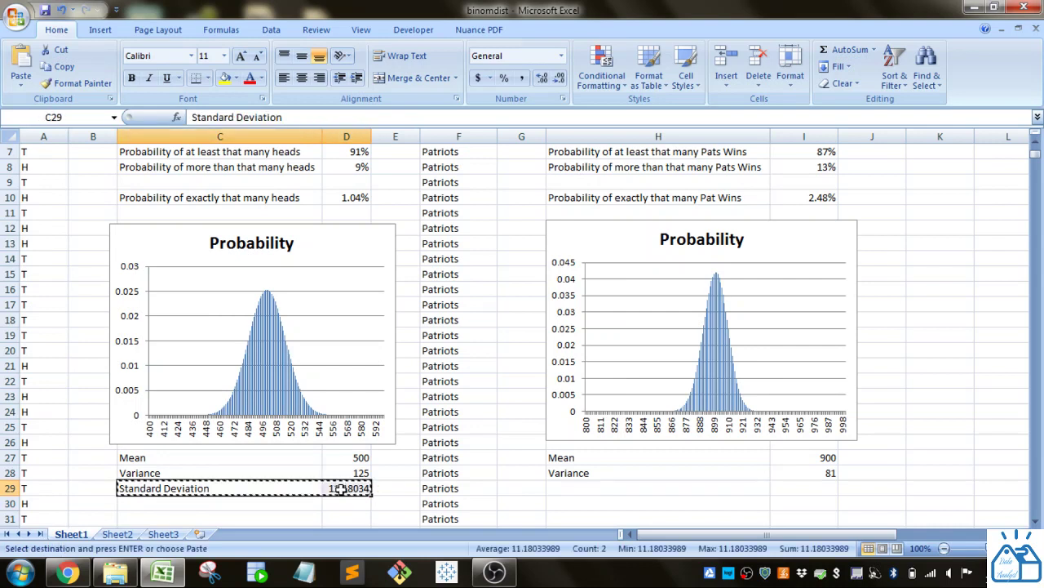
click(580, 489)
key(ctrl+v)
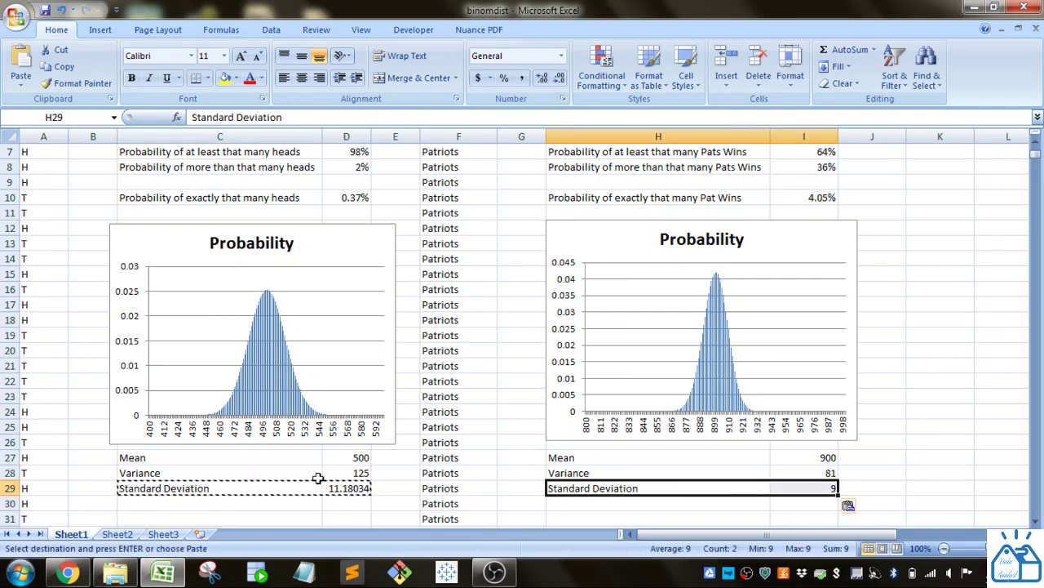
Examine the Patriots mean, variance and standard deviation formulas in I27:I29 against the win probability in I2.
click(318, 477)
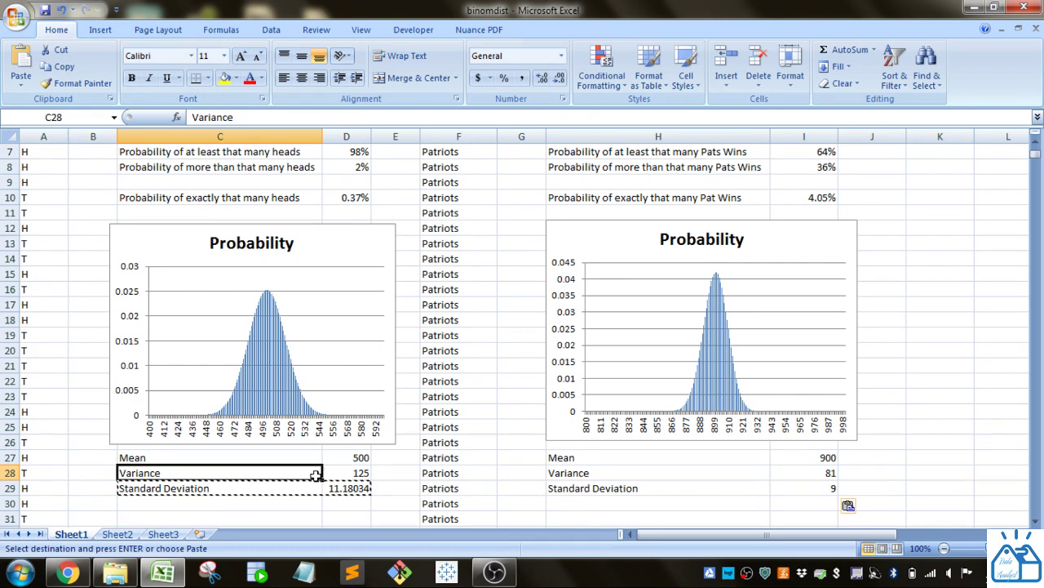
scroll(672, 293, up, 2)
click(792, 165)
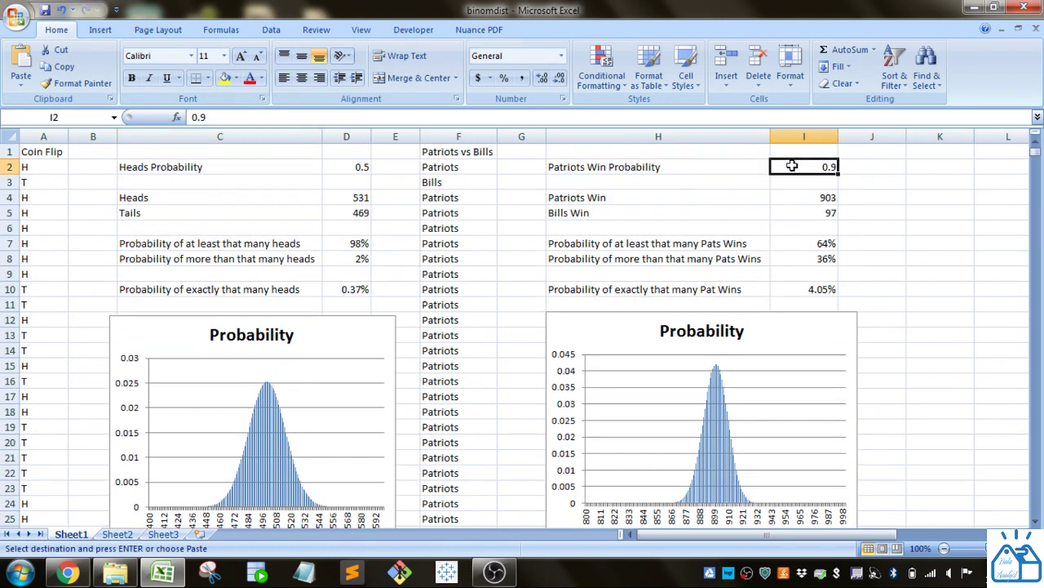
scroll(784, 320, down, 4)
scroll(781, 353, up, 2)
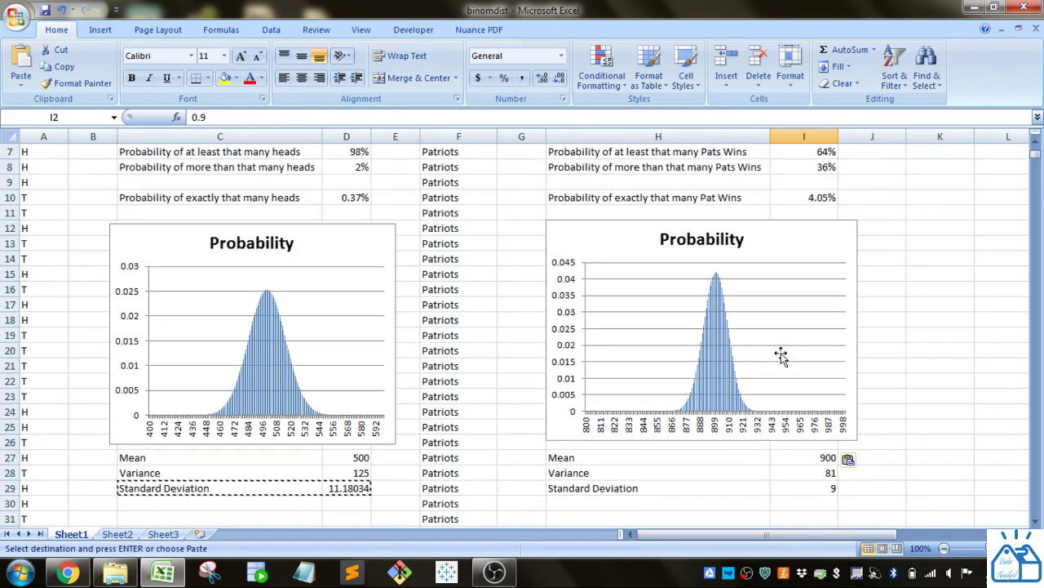
click(811, 457)
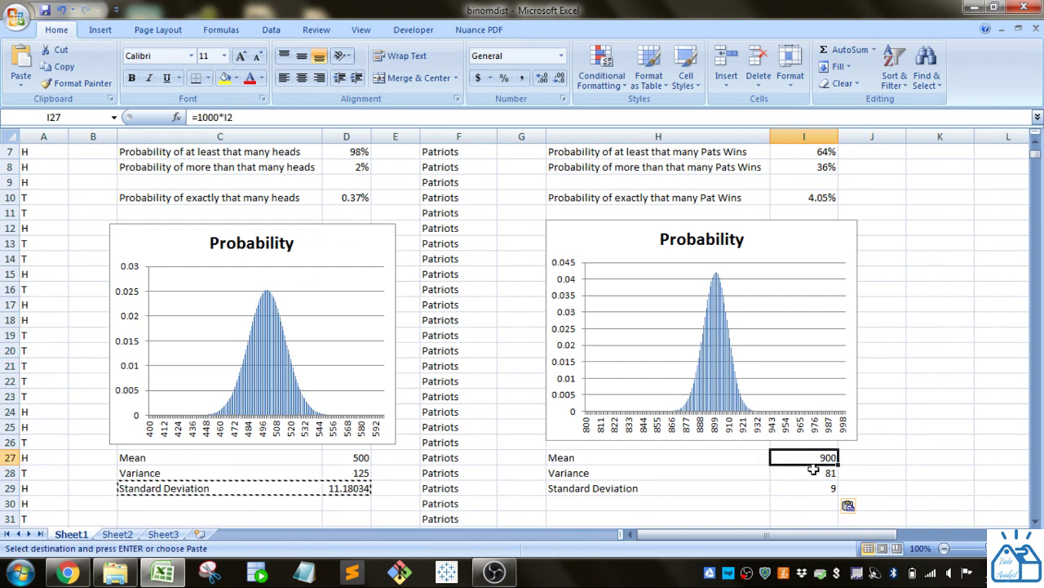
click(813, 472)
click(810, 487)
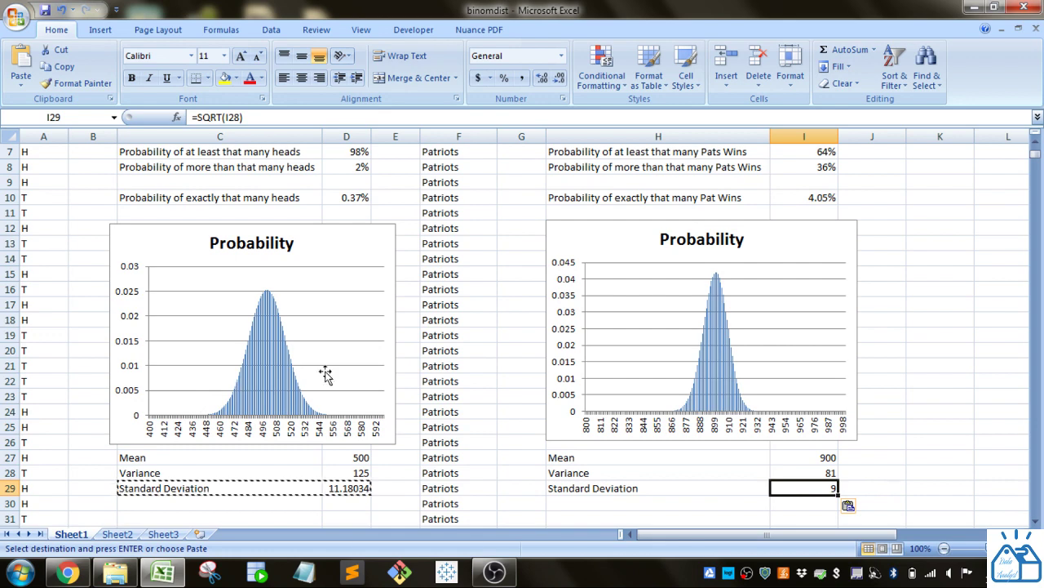
scroll(278, 395, up, 2)
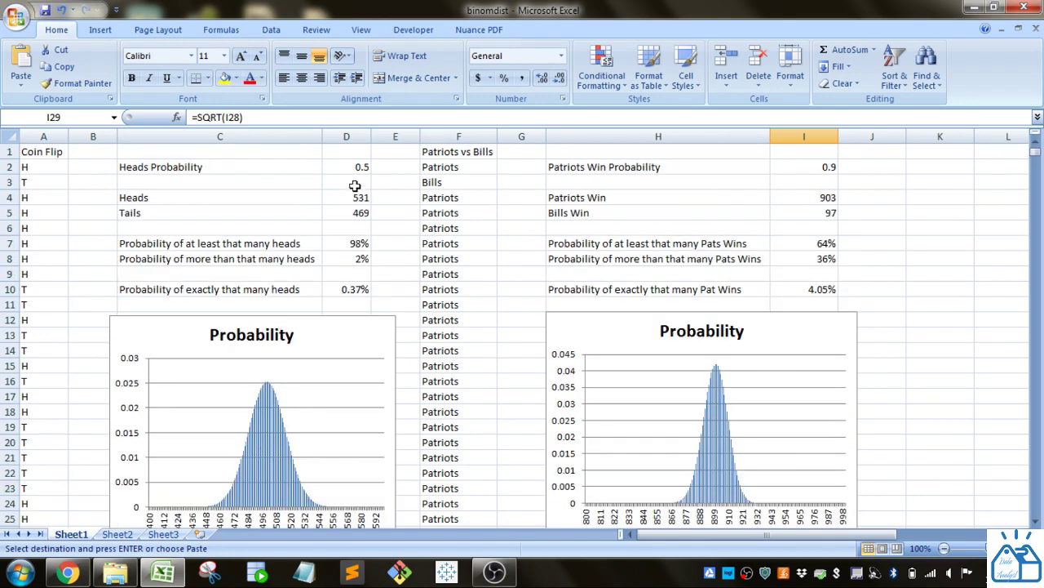
Examine the terms of the coin flip variance formula in D28 against D27 and D2, and the standard deviation formula in D29.
scroll(294, 461, down, 1)
scroll(294, 461, down, 2)
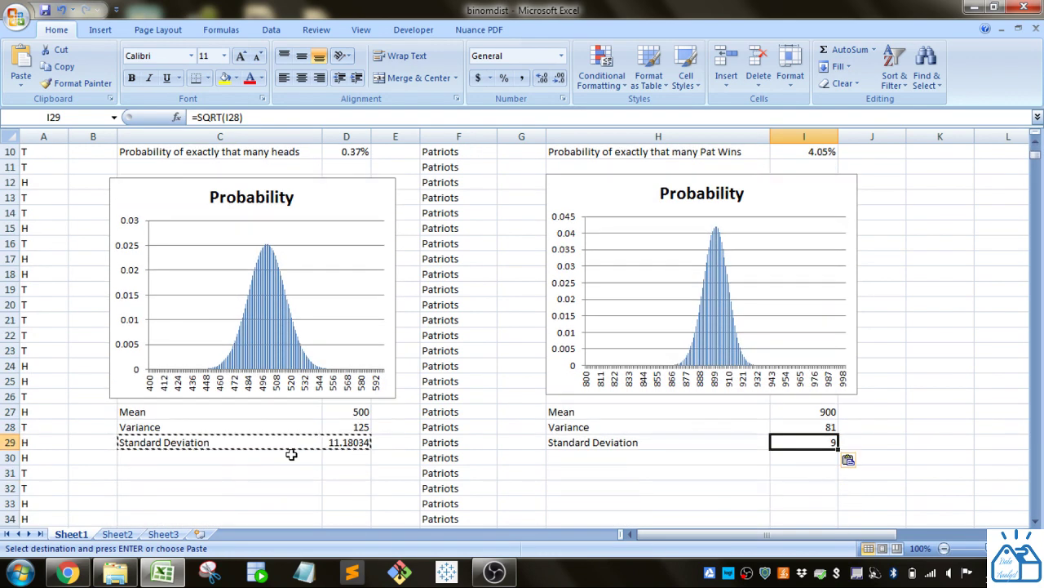
scroll(291, 455, up, 1)
scroll(292, 454, down, 1)
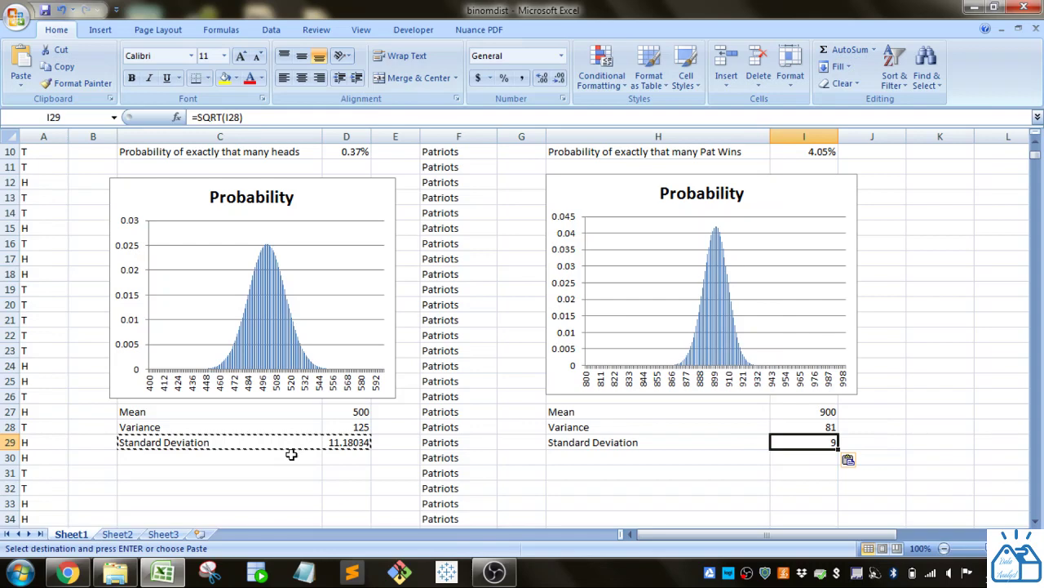
click(346, 426)
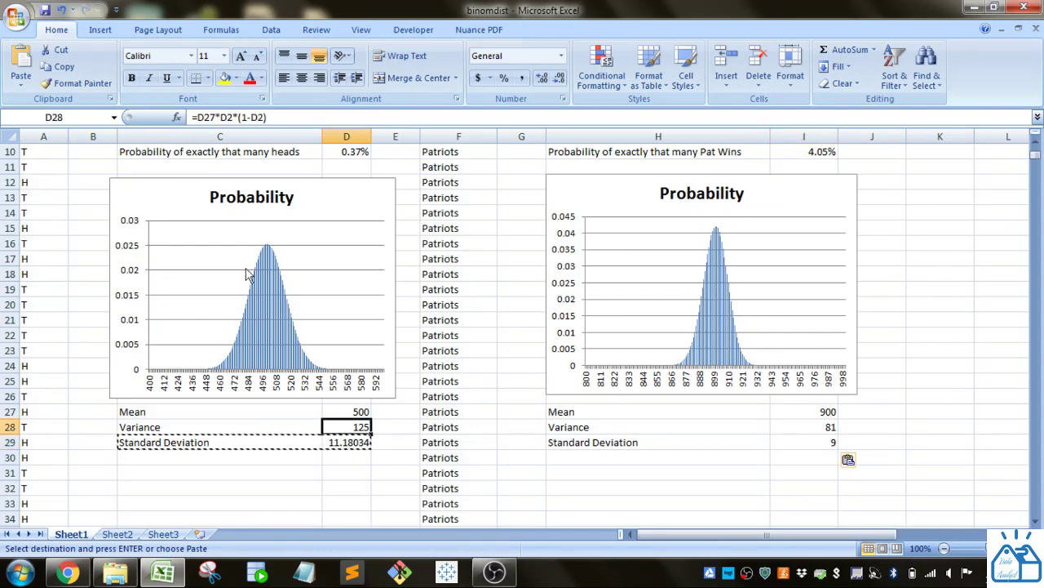
double_click(207, 118)
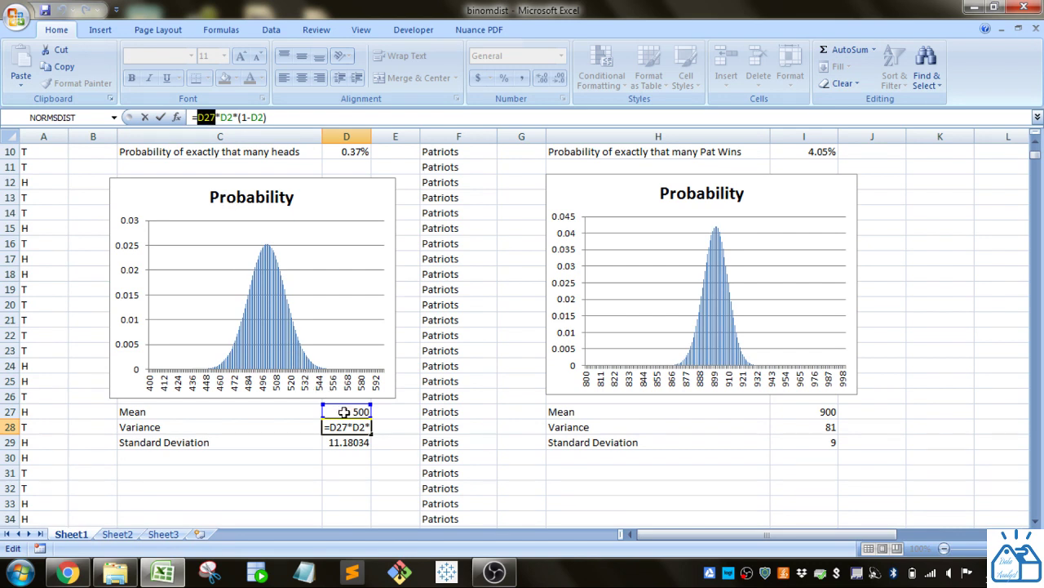
double_click(227, 118)
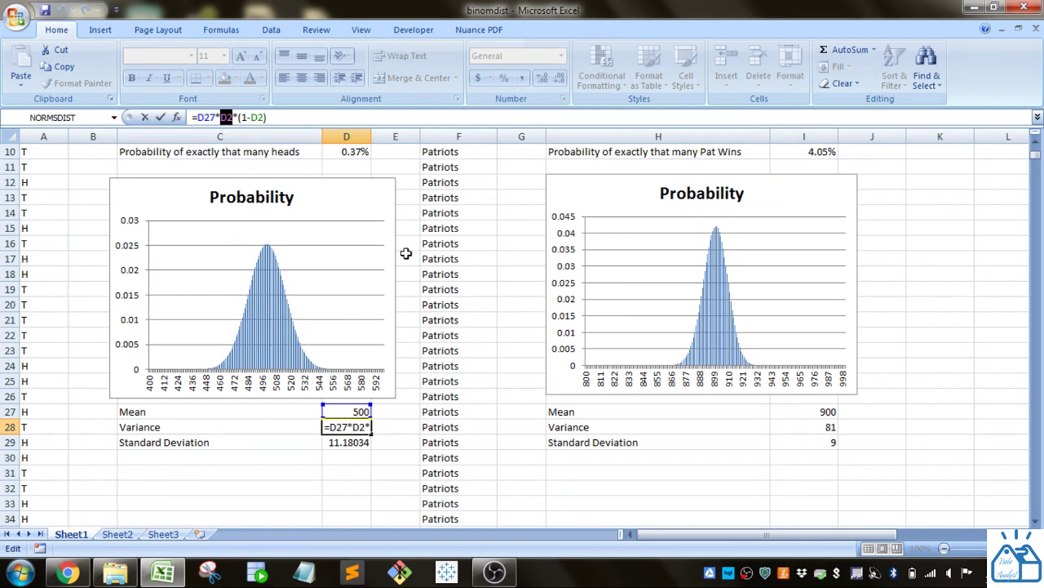
scroll(1036, 163, up, 3)
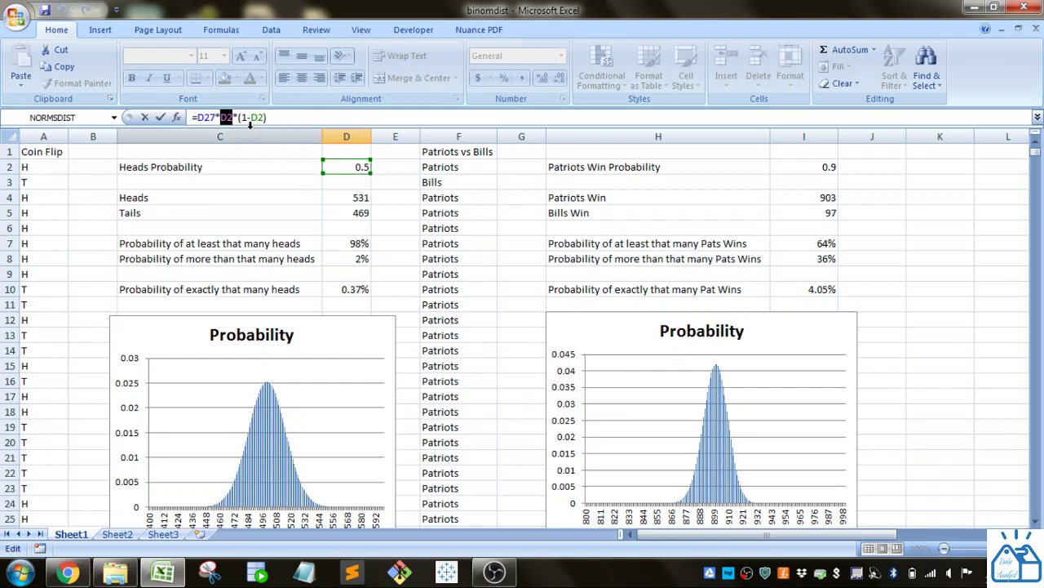
drag(239, 117, 273, 117)
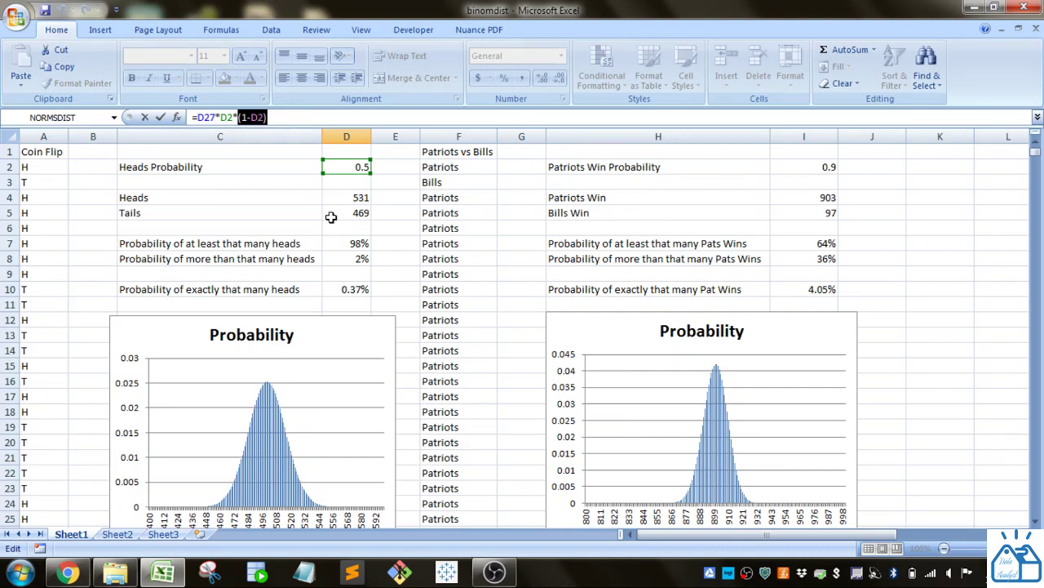
click(384, 231)
key(ctrl+z)
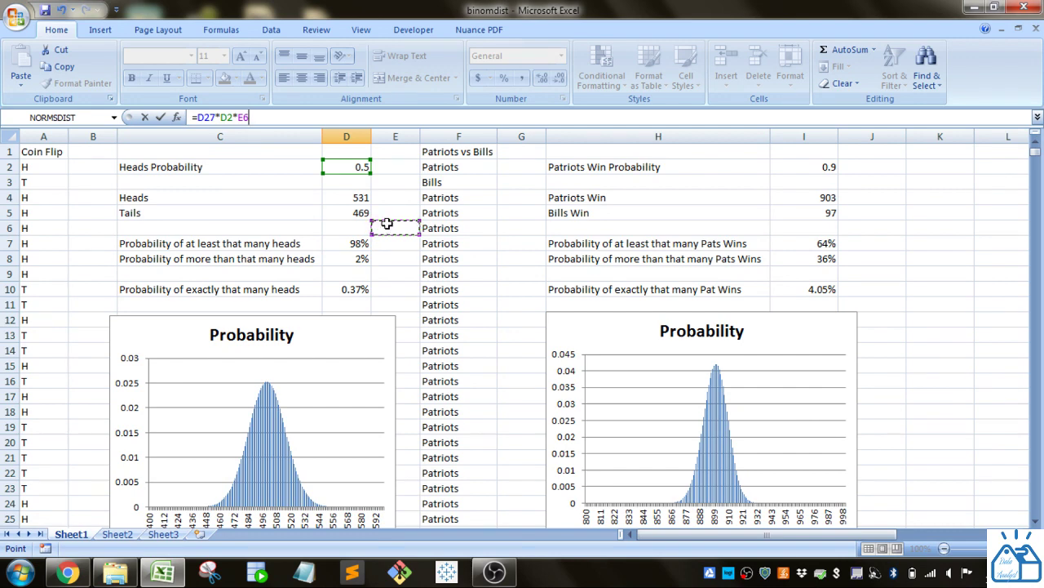
key(Escape)
scroll(389, 237, down, 2)
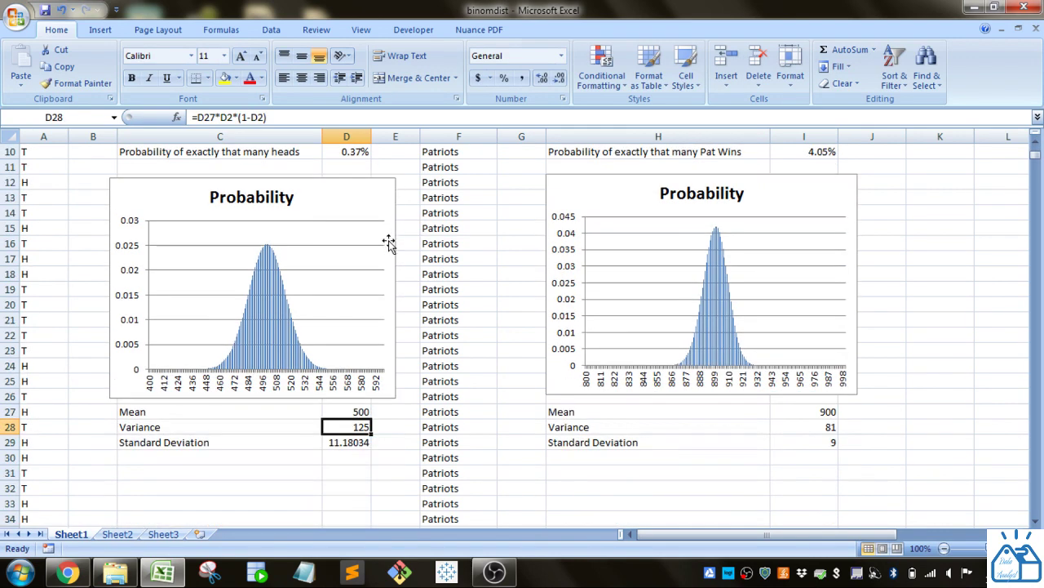
click(351, 443)
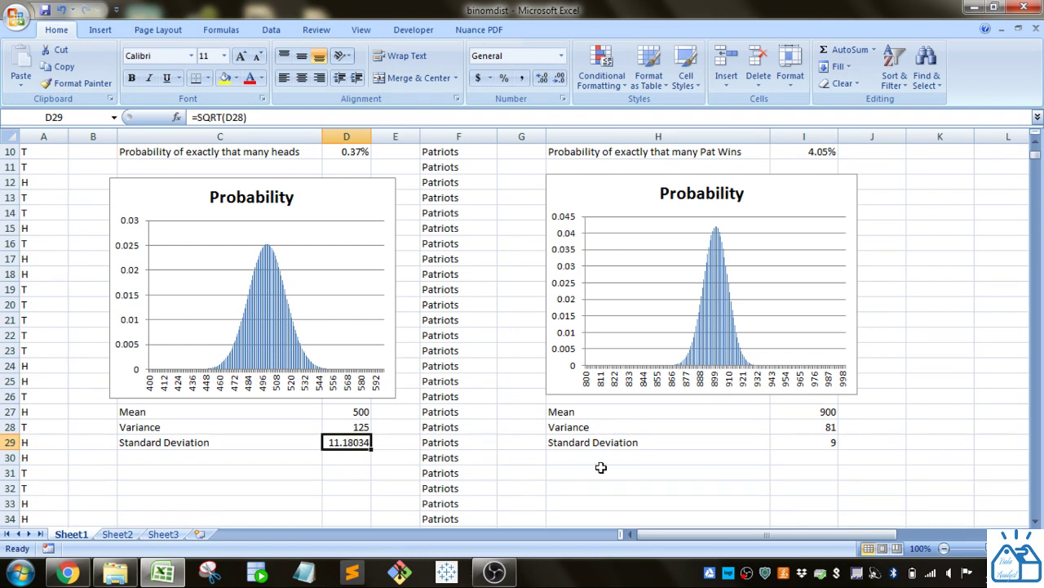
Examine the Patriots variance formula in I28, including its (1-I2) term, and compare the standard deviation in I29 with the probability chart.
scroll(836, 474, up, 3)
scroll(841, 480, down, 3)
click(824, 424)
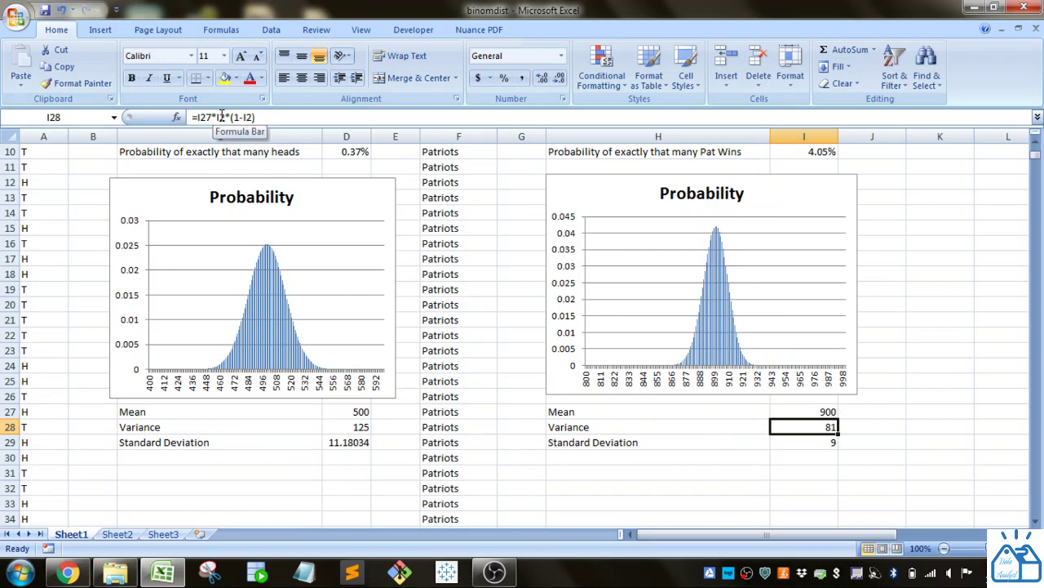
drag(264, 118, 231, 118)
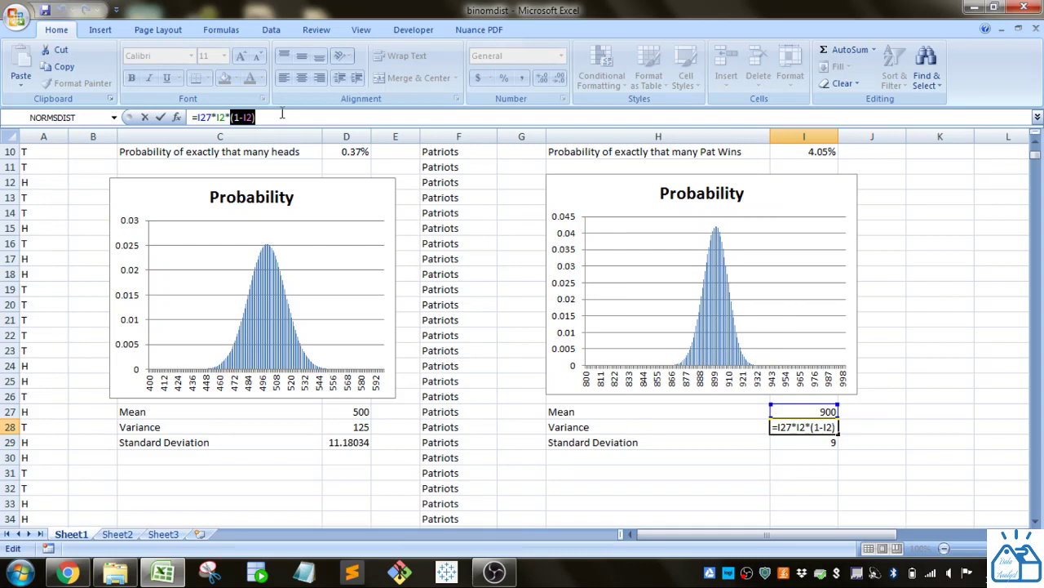
key(ctrl+Return)
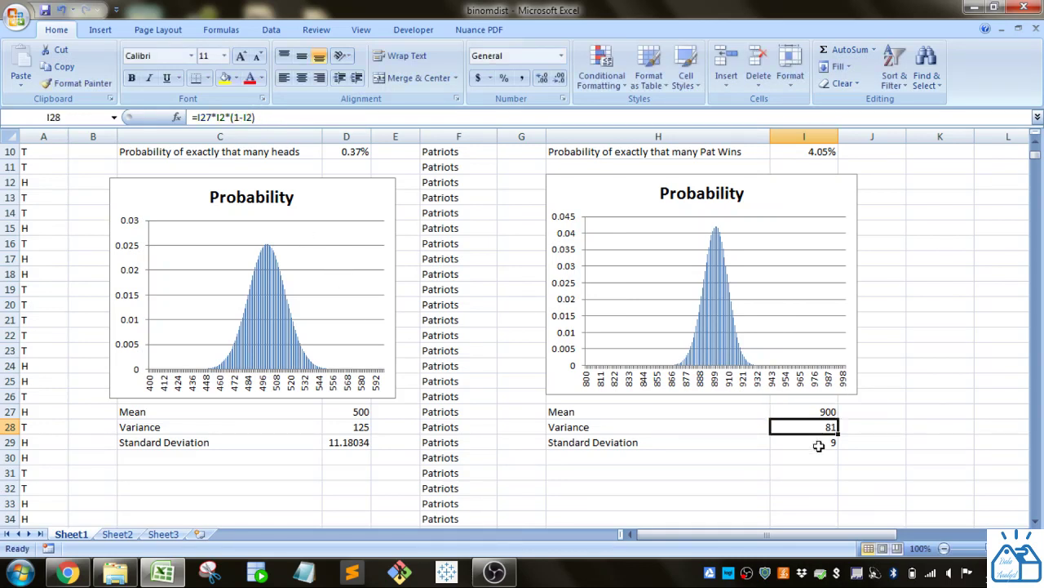
click(818, 442)
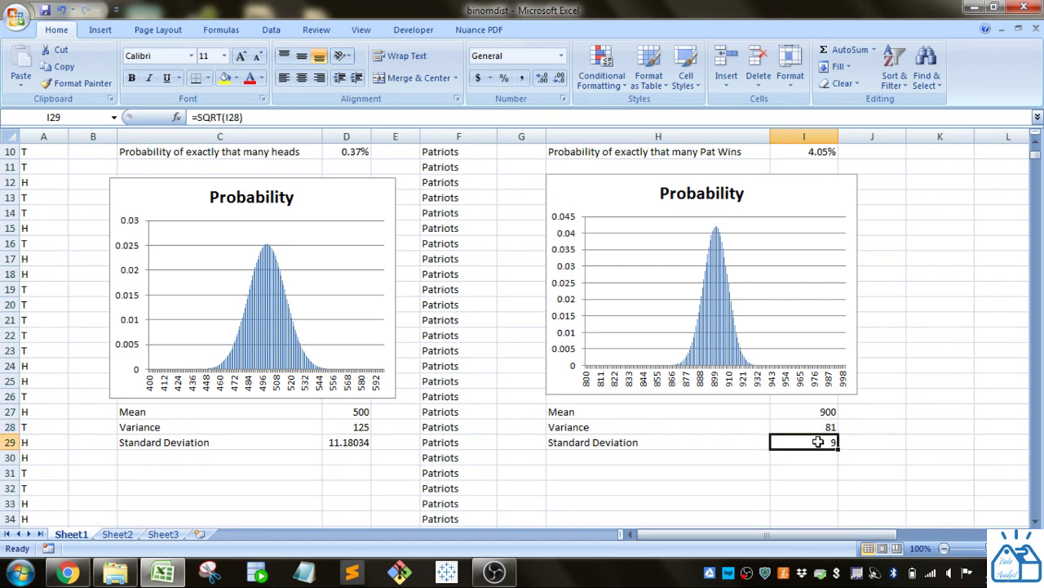
scroll(817, 441, up, 3)
scroll(816, 444, down, 2)
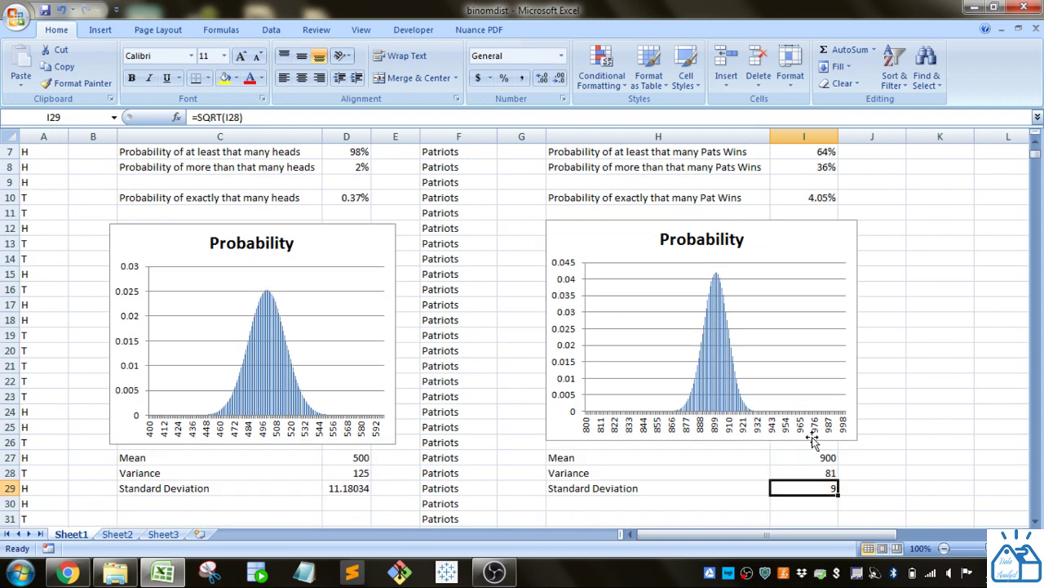
scroll(812, 441, up, 2)
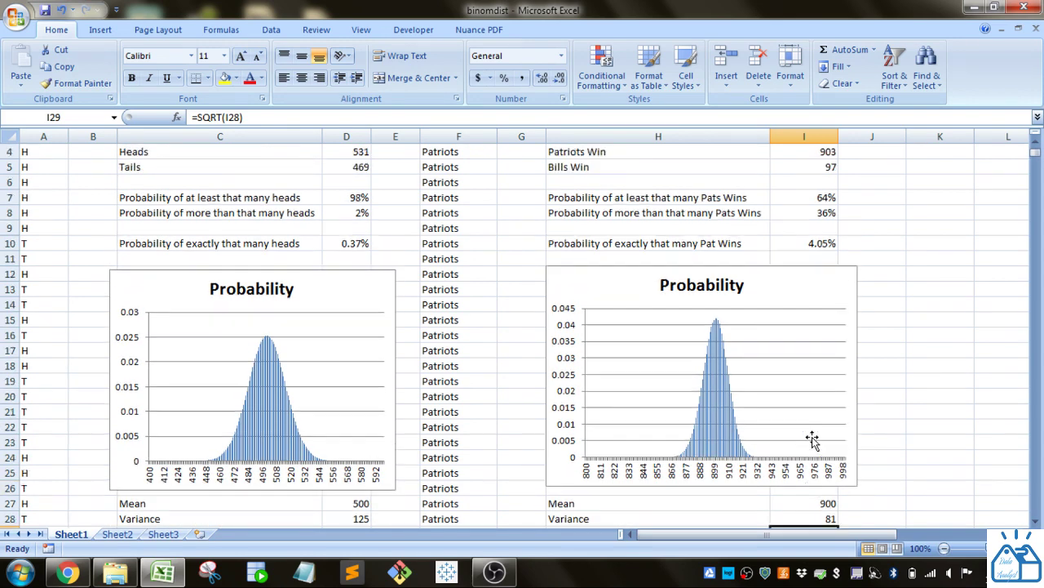